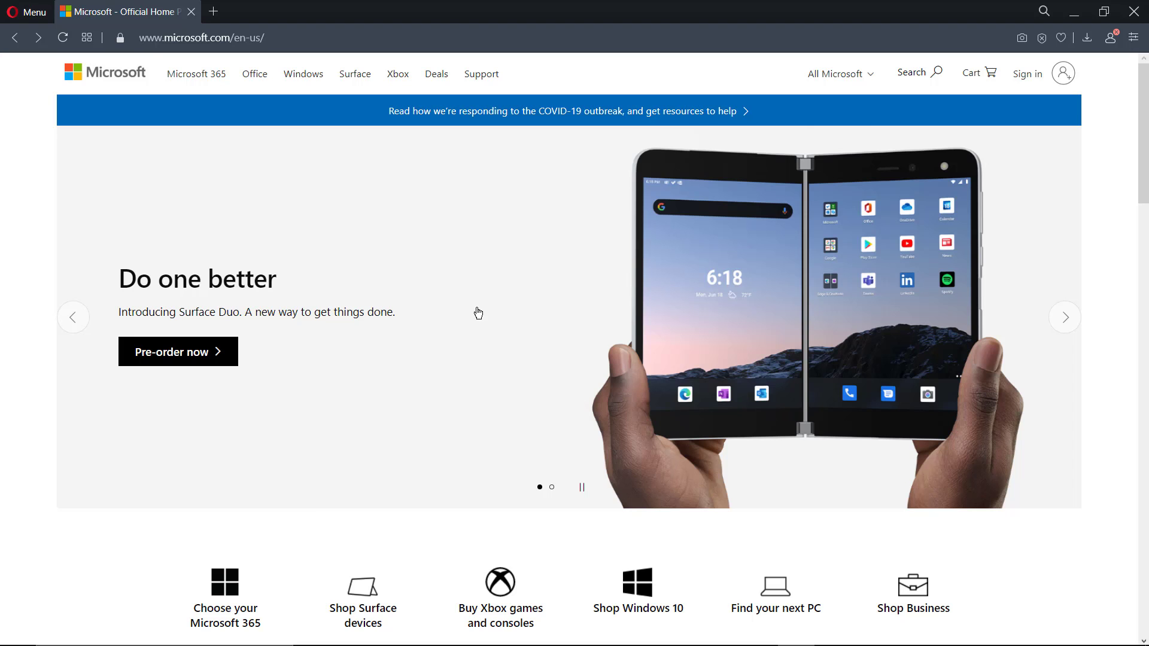
scroll(397, 293, "down", 7)
scroll(289, 312, "down", 7)
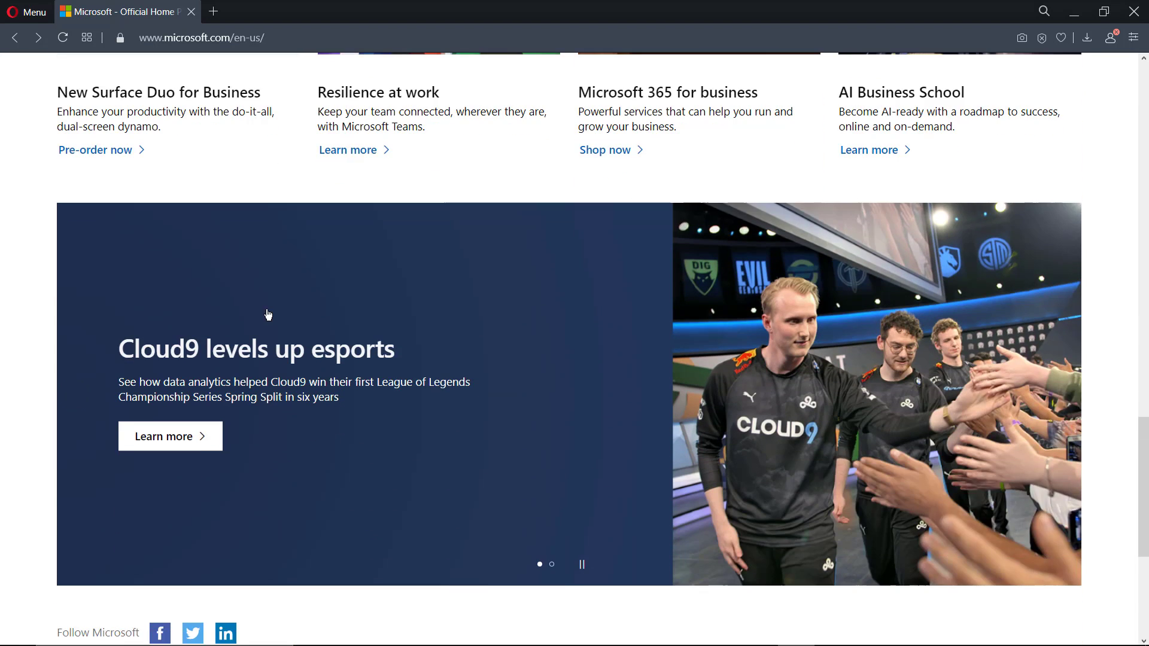
scroll(267, 314, "down", 3)
scroll(215, 327, "down", 2)
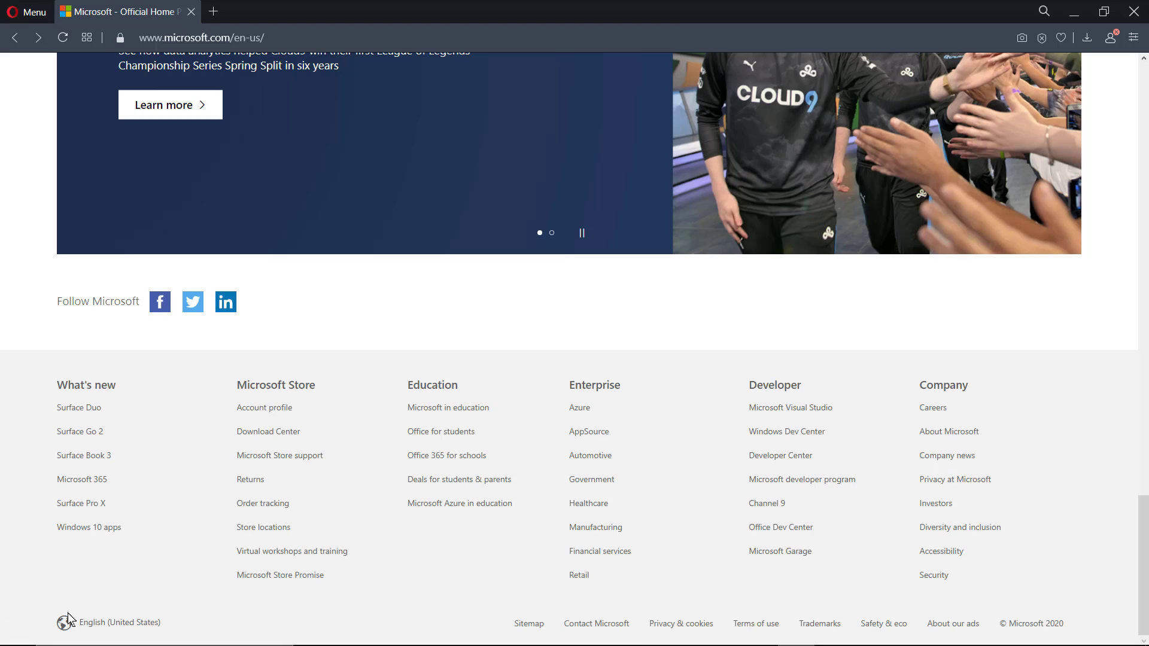
From the Microsoft home page, go to sign-in and choose 'Create one!' for a new account
left_click(103, 625)
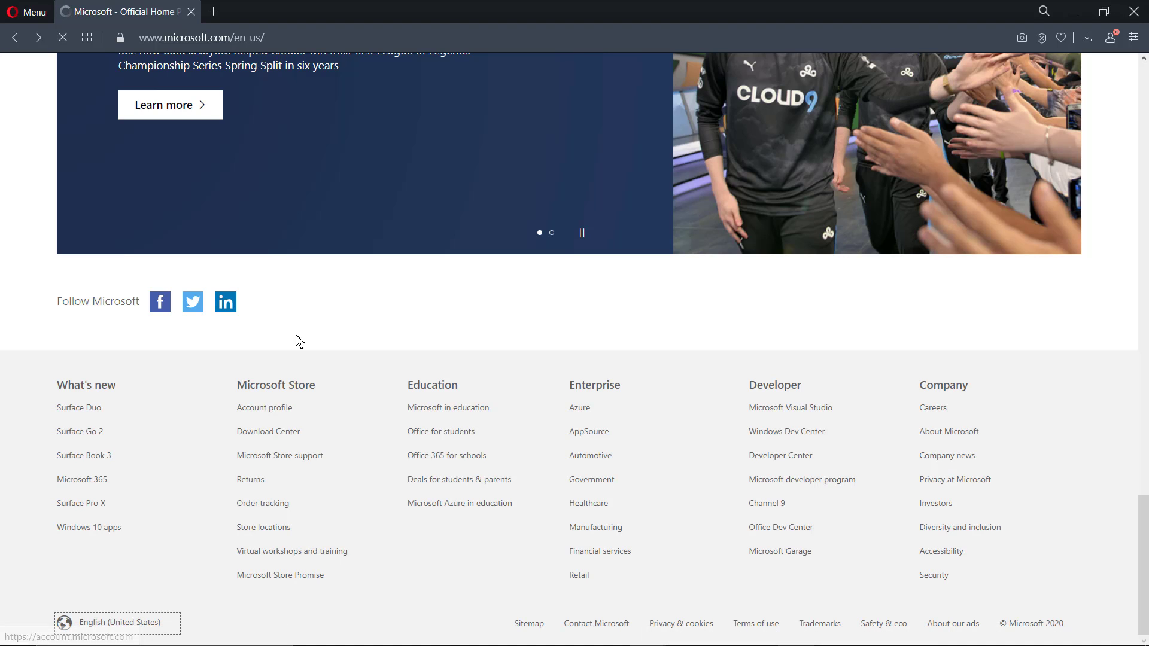
scroll(315, 286, "up", 4)
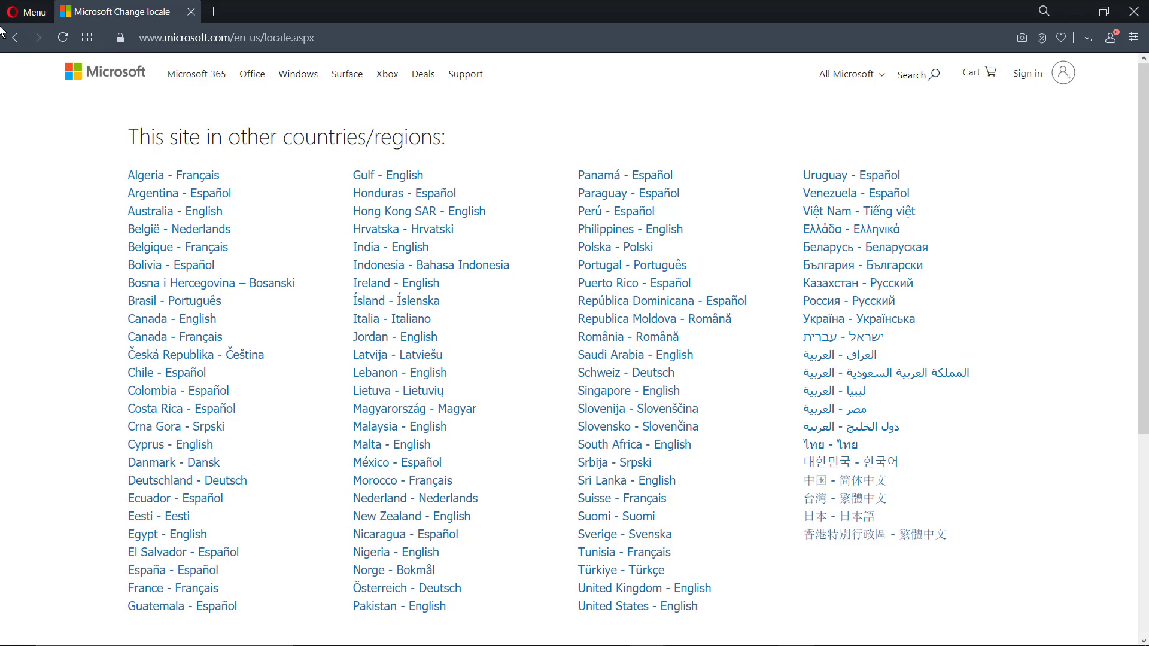
left_click(15, 39)
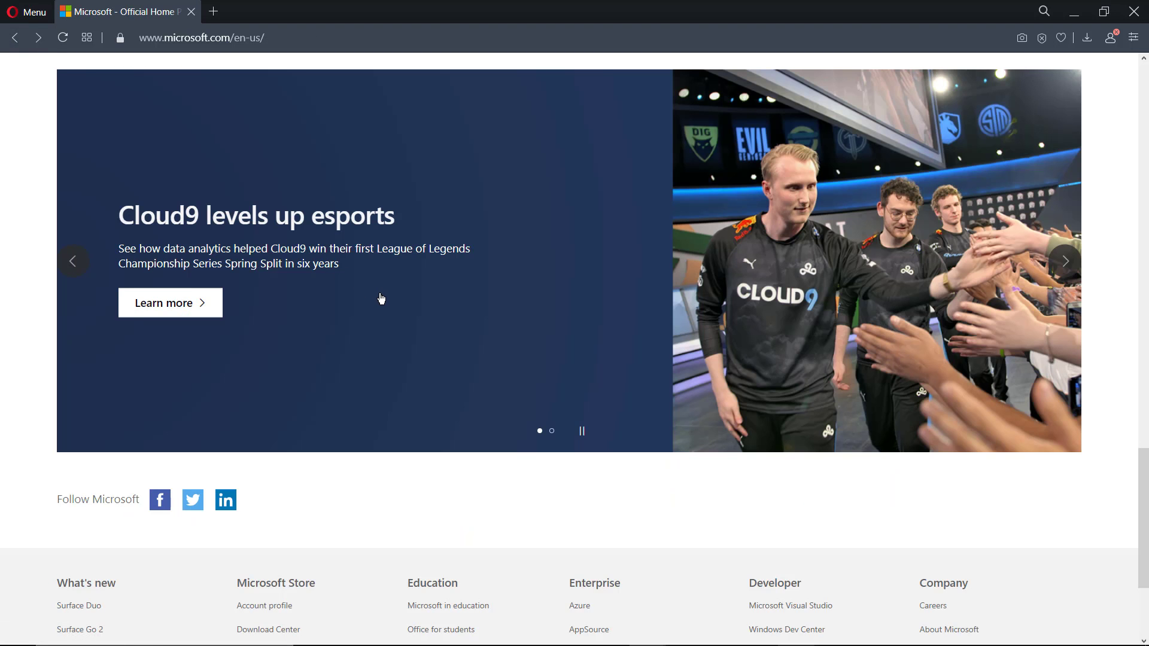
scroll(384, 305, "up", 3)
scroll(439, 328, "up", 5)
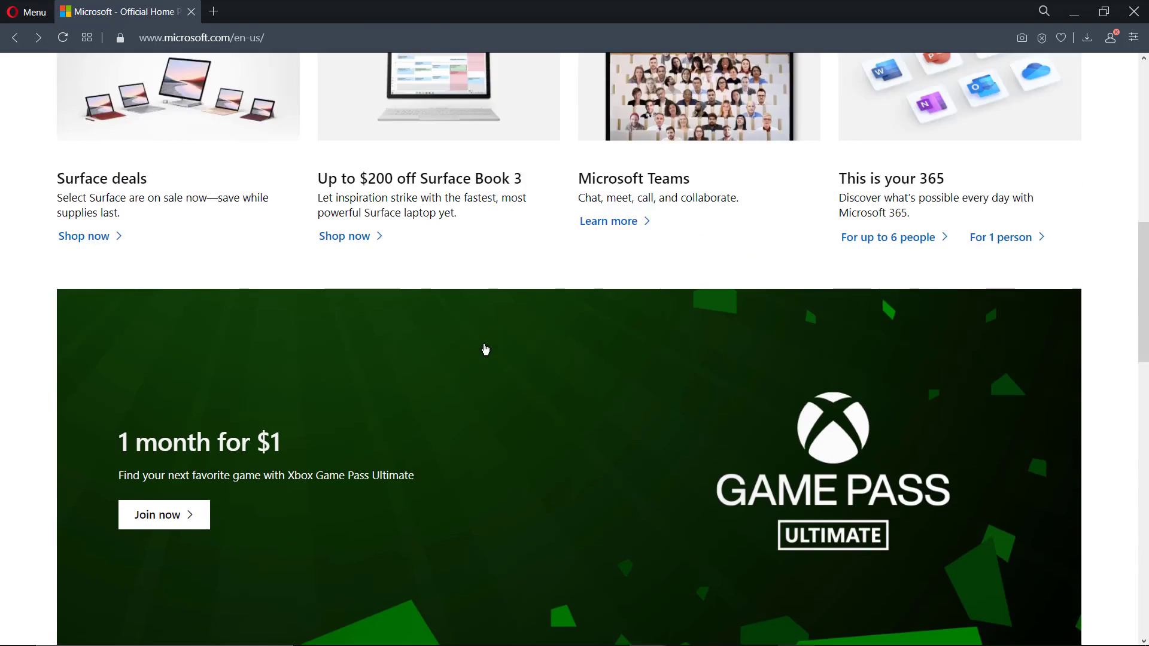
scroll(482, 350, "up", 5)
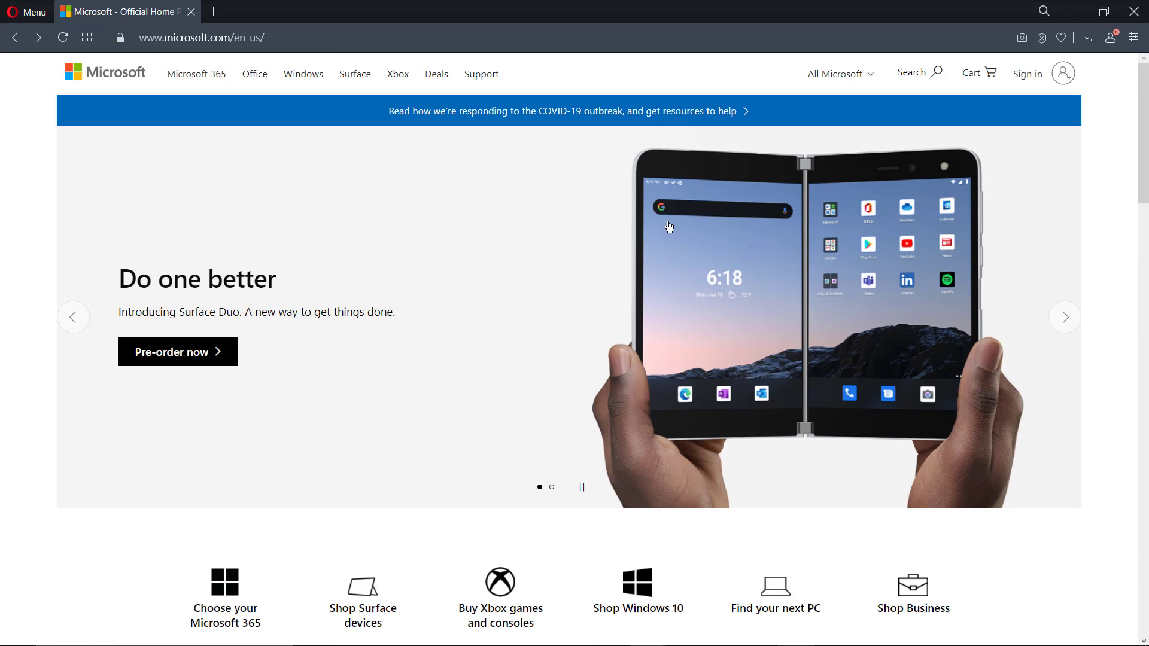
left_click(1060, 80)
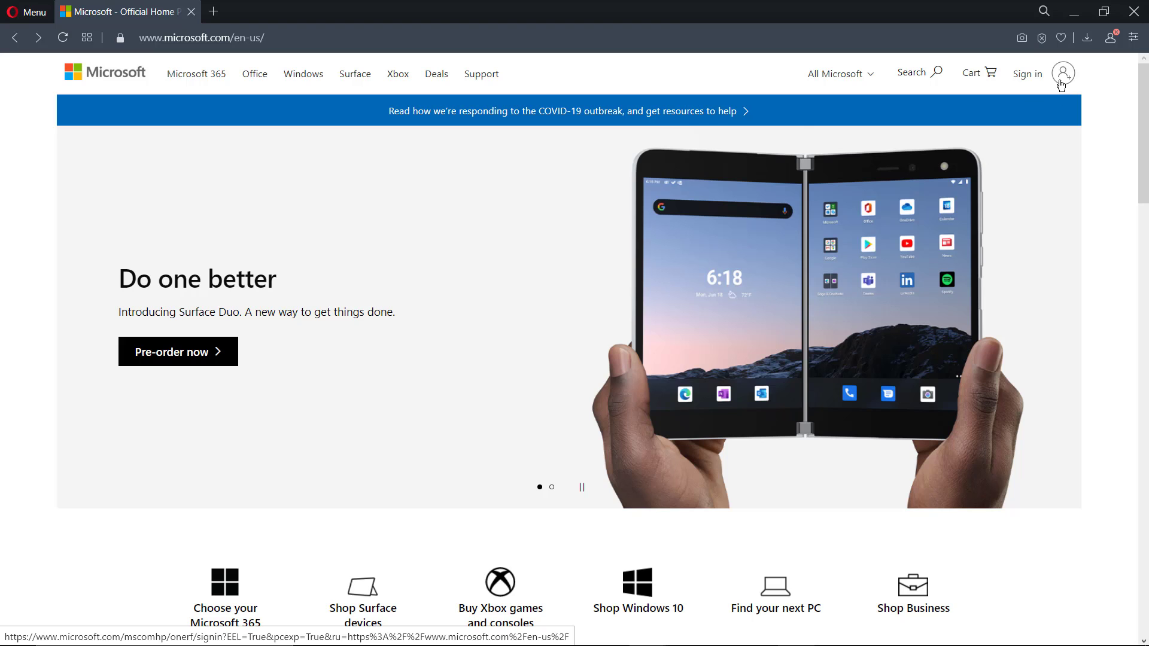
left_click(1027, 74)
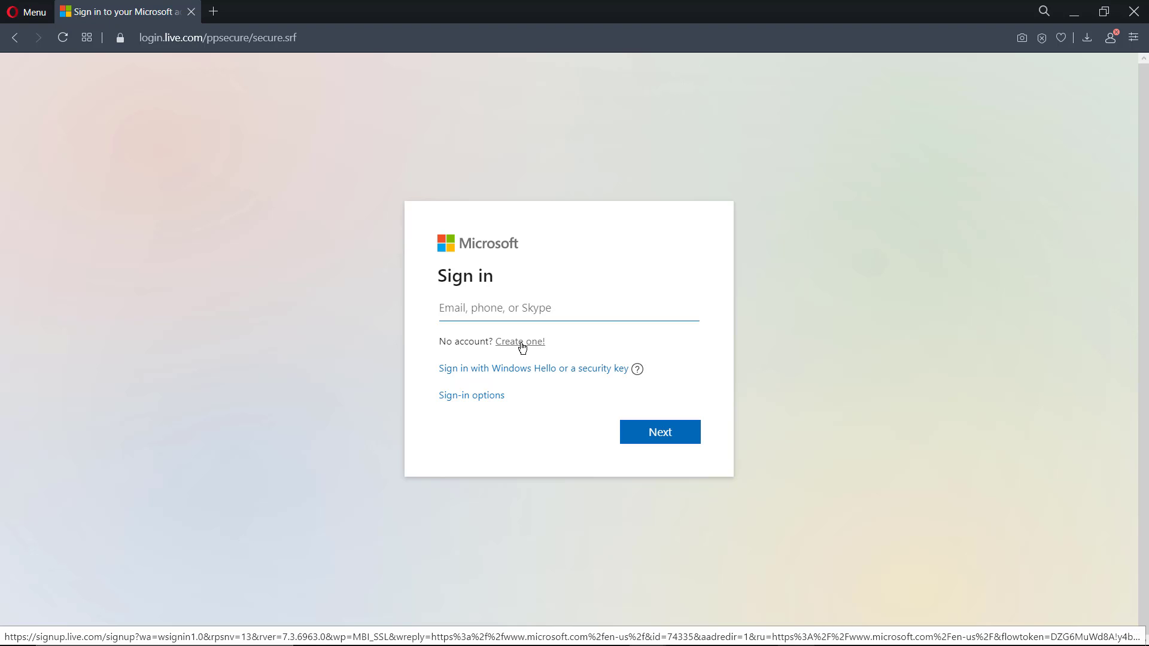
left_click(522, 342)
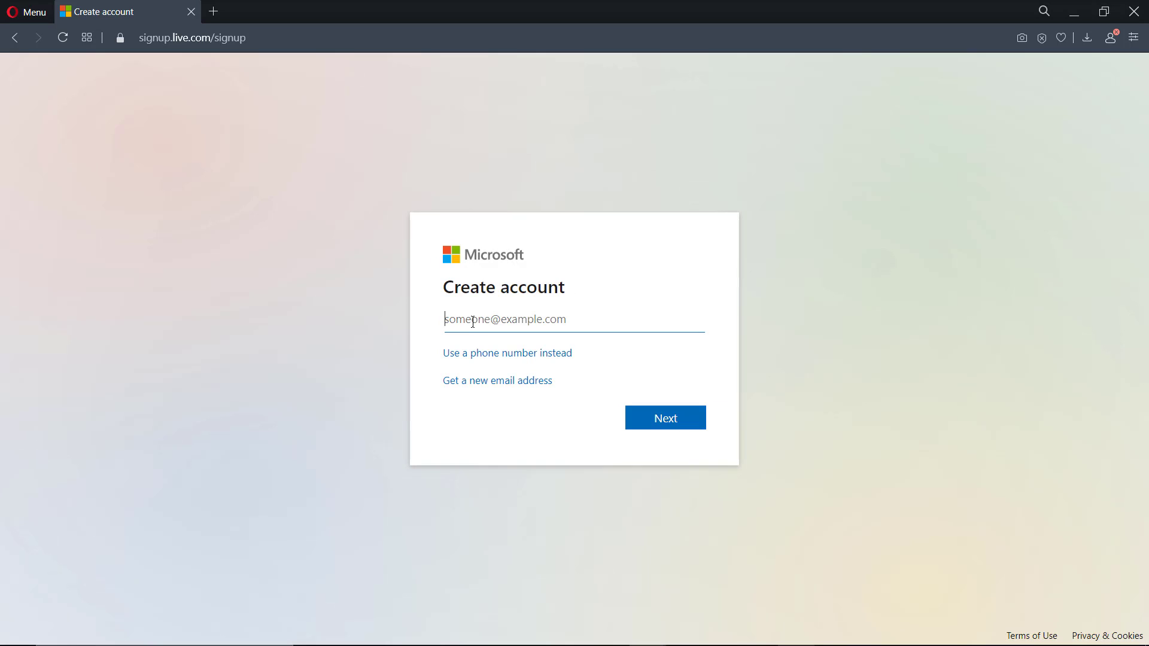
left_click(492, 381)
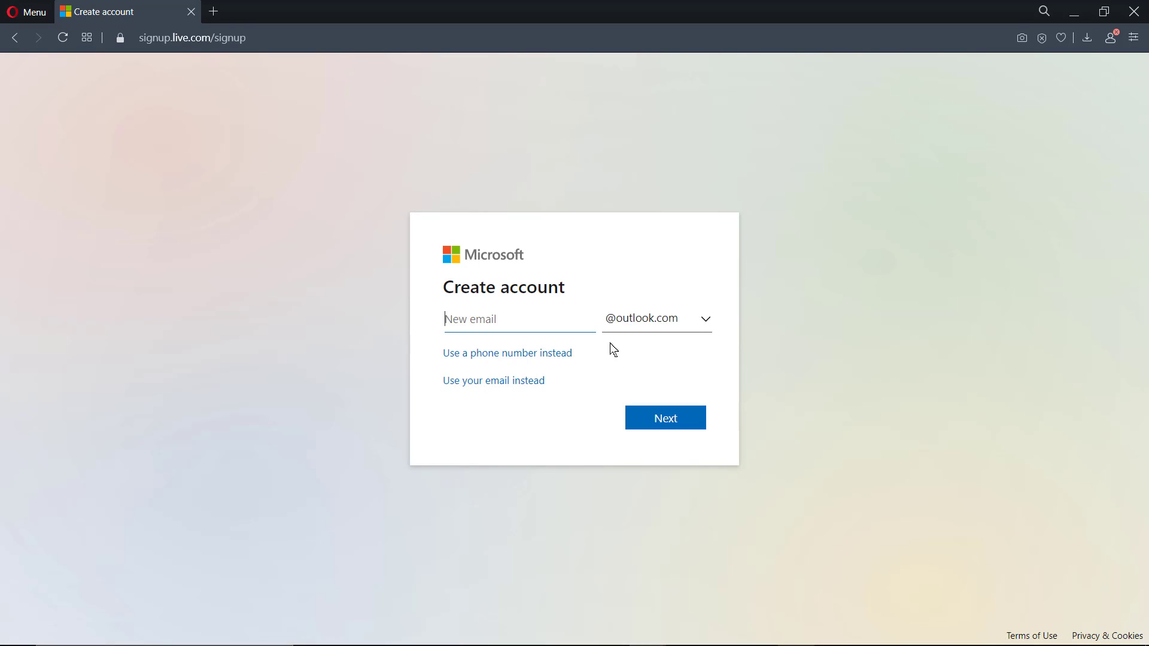
left_click(656, 332)
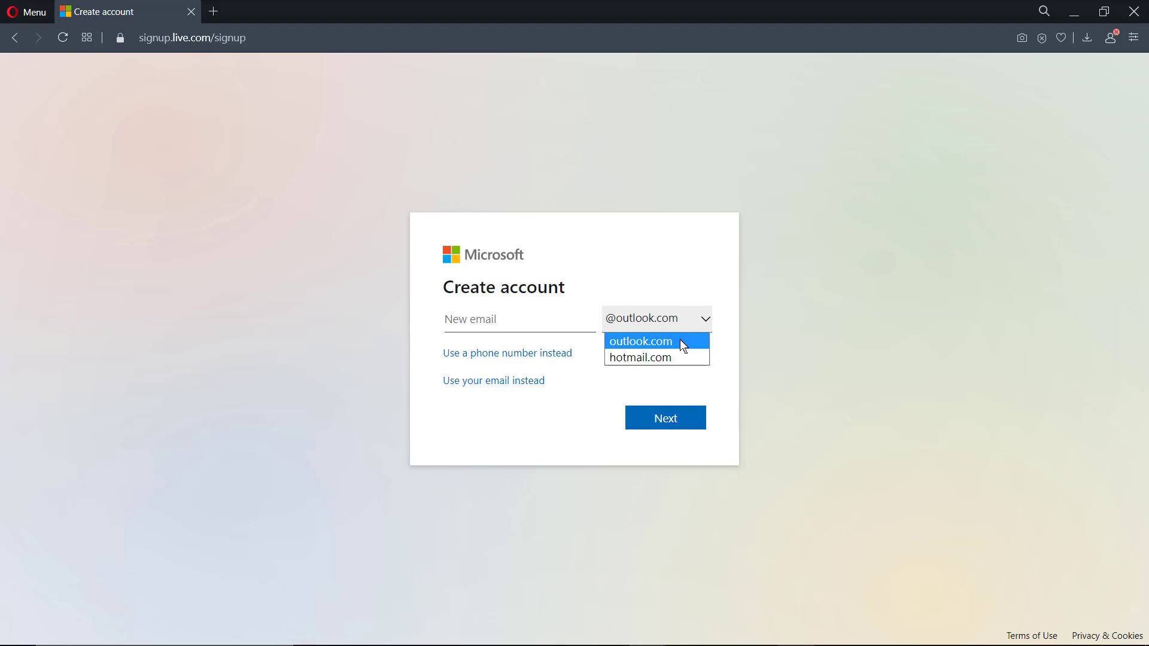
left_click(679, 342)
left_click(502, 318)
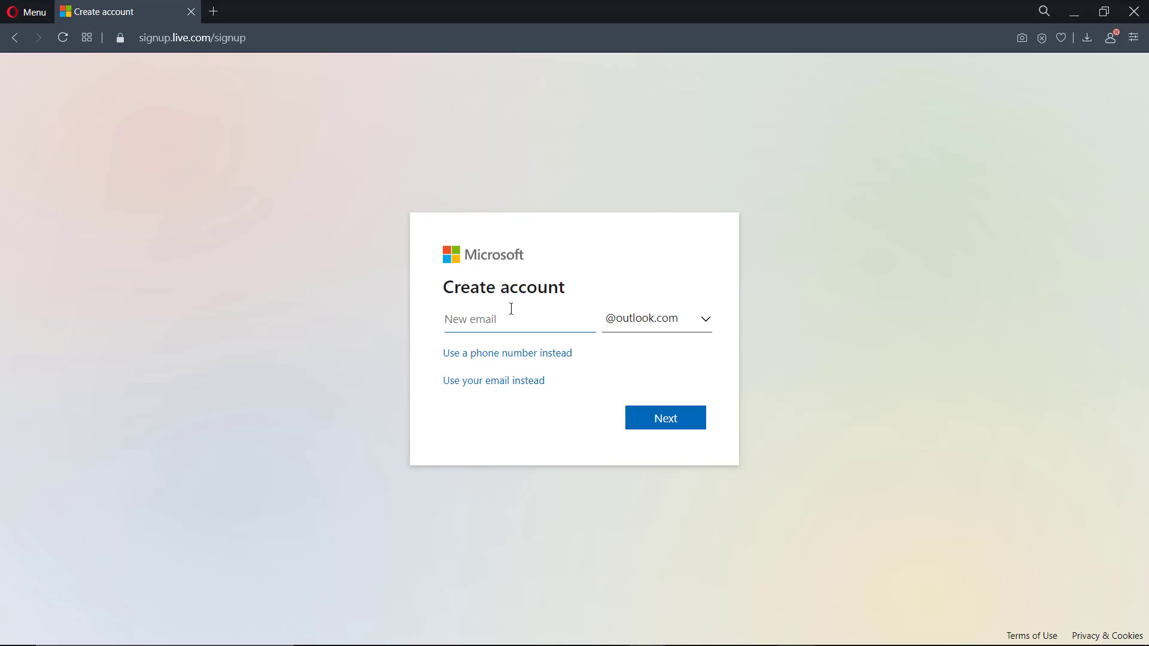
type("Visua")
type("lmodo")
type("W")
type("ordPress")
double_click(530, 316)
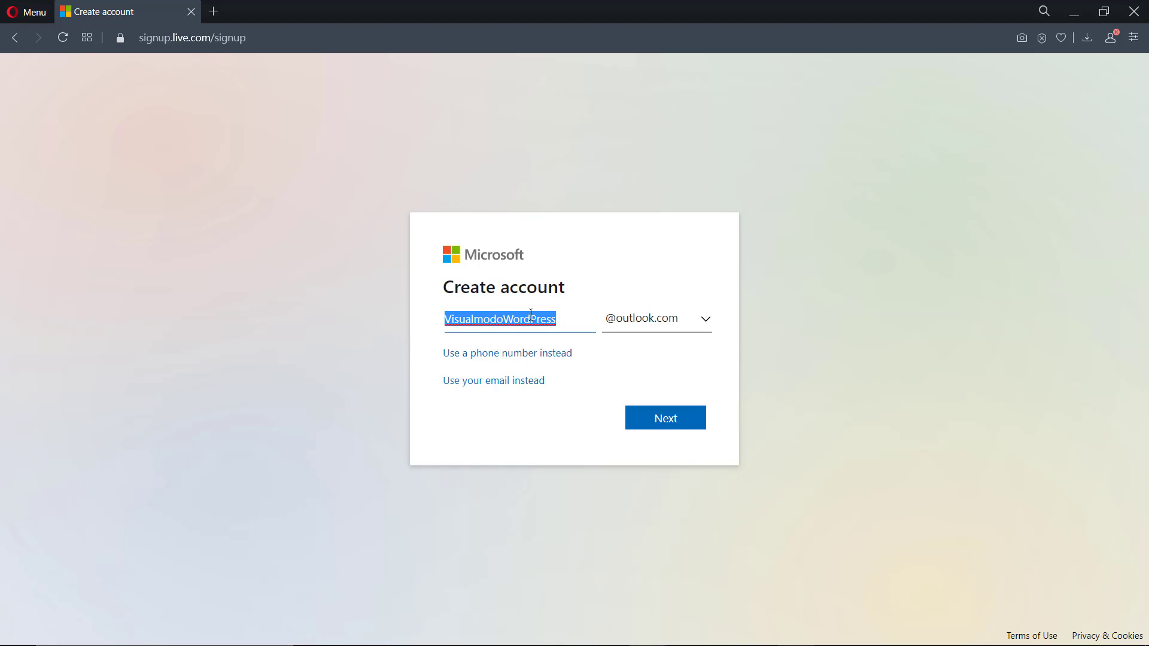
left_click(665, 418)
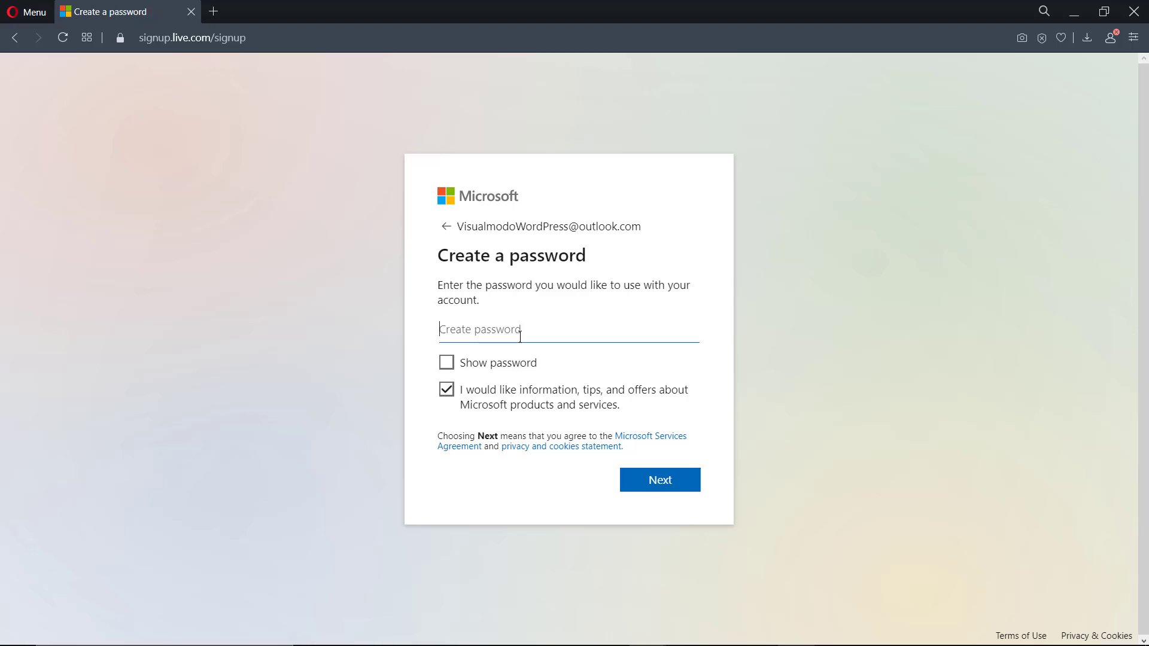
type("•••")
type("•••")
type("•••••")
Tick the offers checkbox on the Create password page
left_click(447, 387)
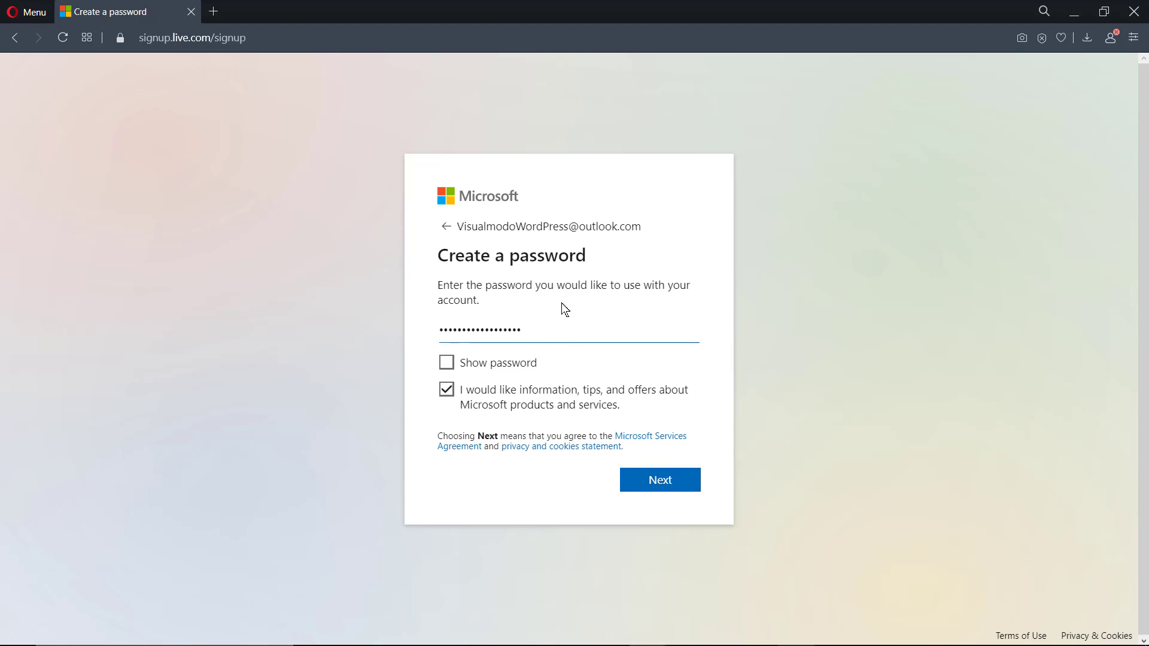
Submit the password and complete the name as Visualmodo WordPress
left_click(649, 487)
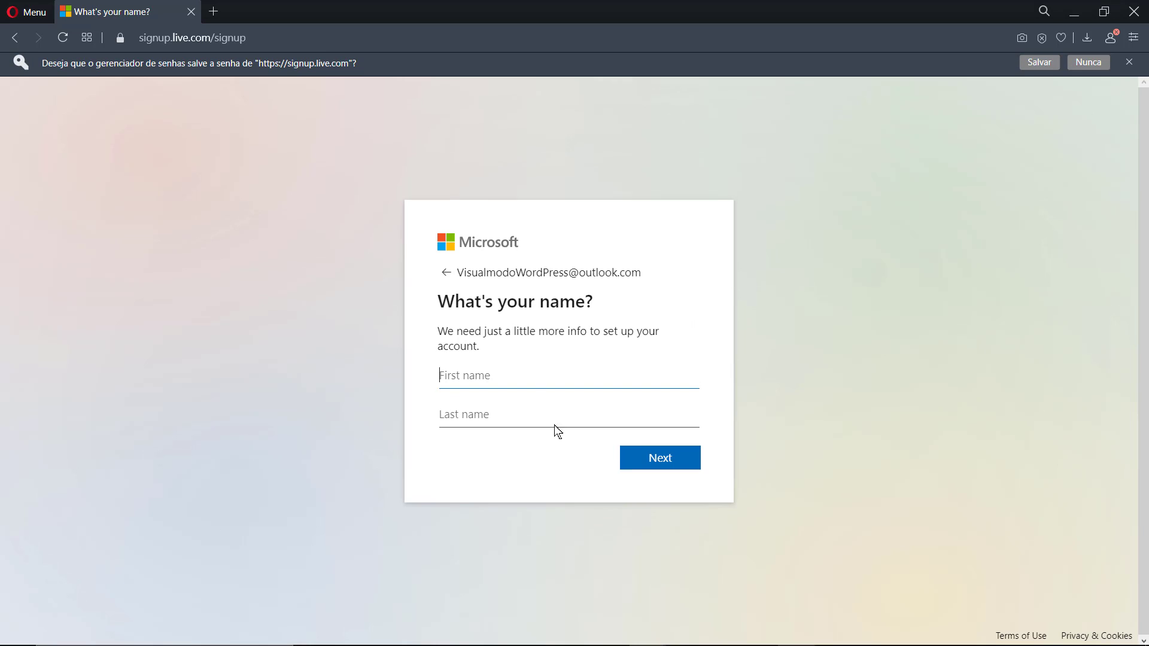
type("V")
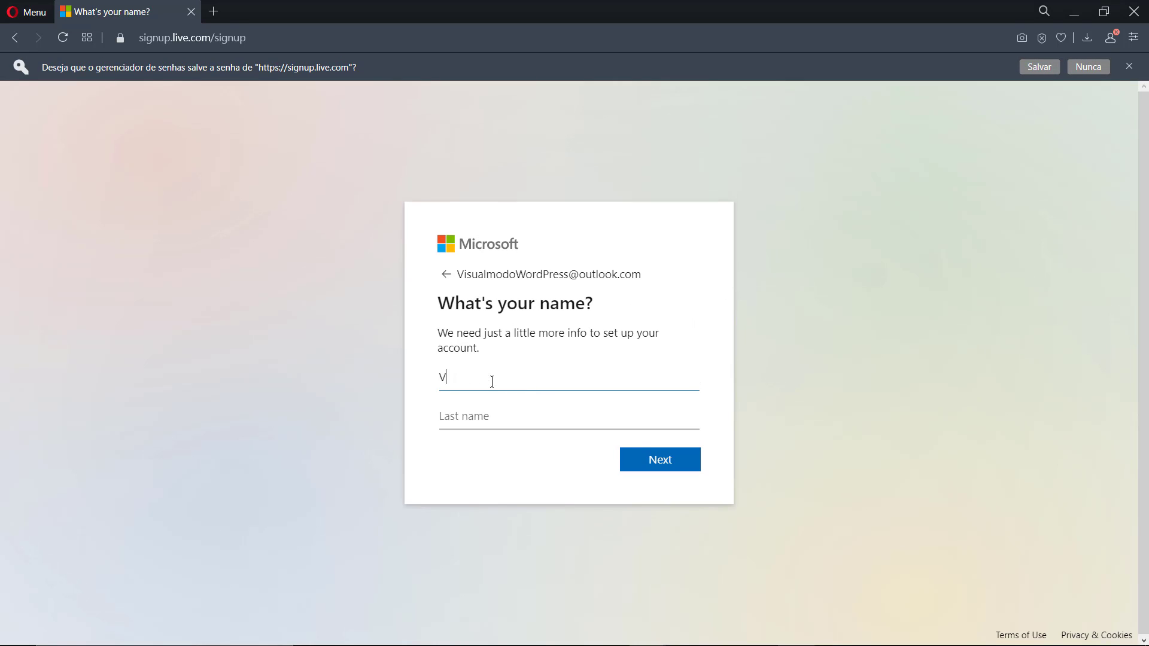
type("isualmodo")
key("Tab")
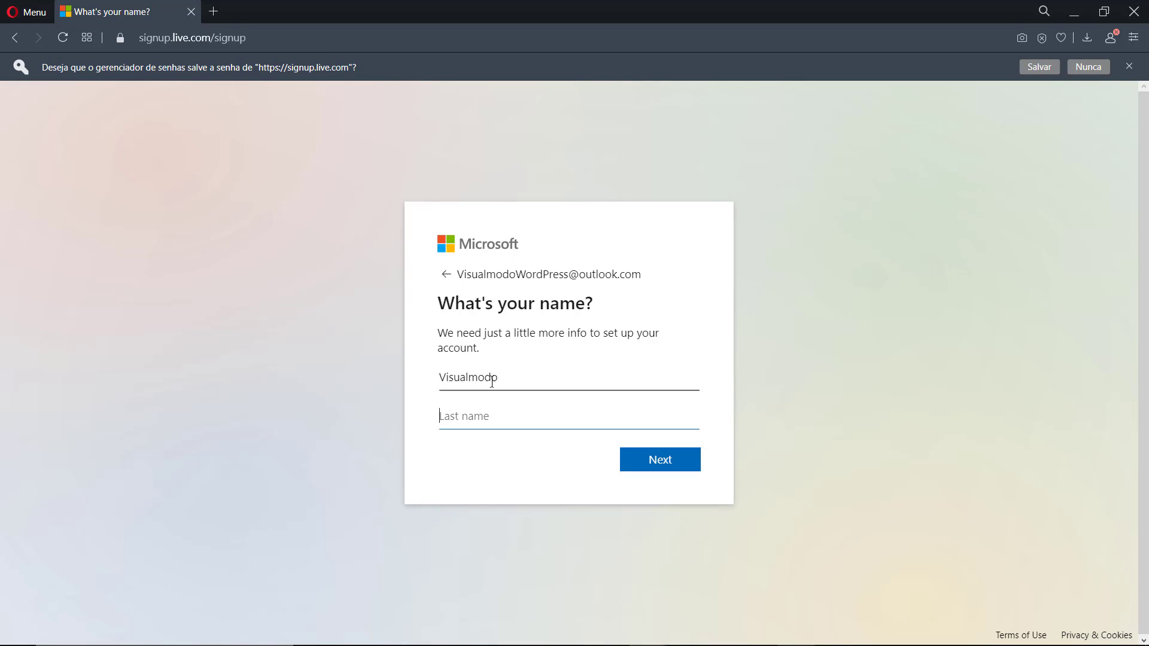
type("WordPress")
left_click(620, 464)
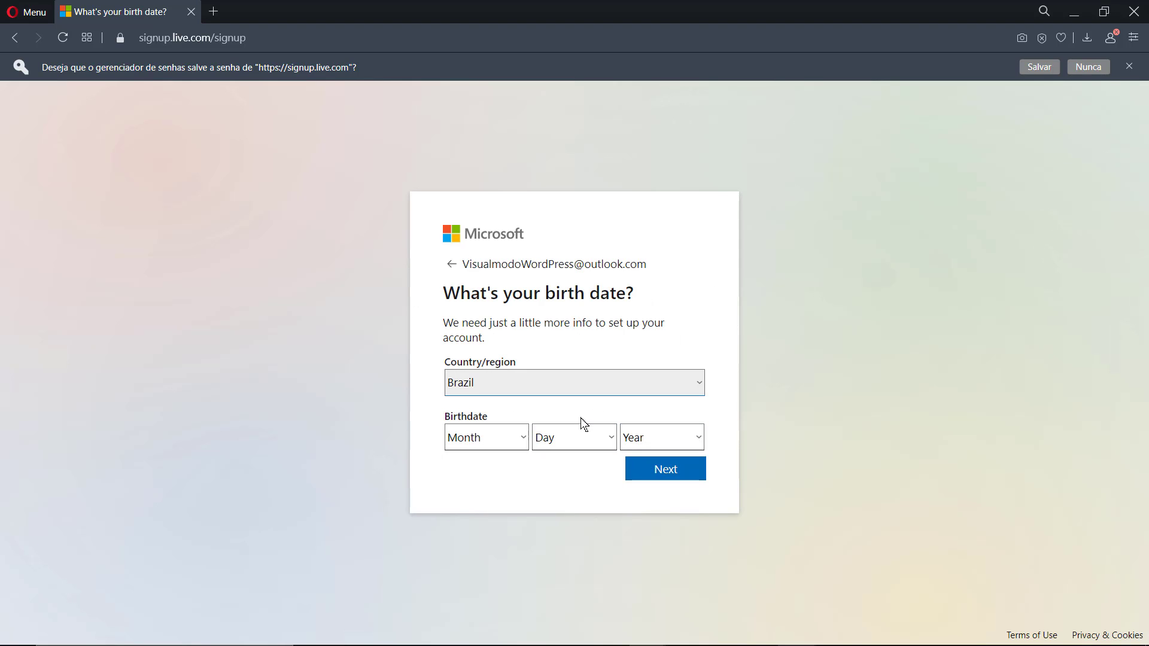
Set the birthdate to February 19, 1990
left_click(516, 438)
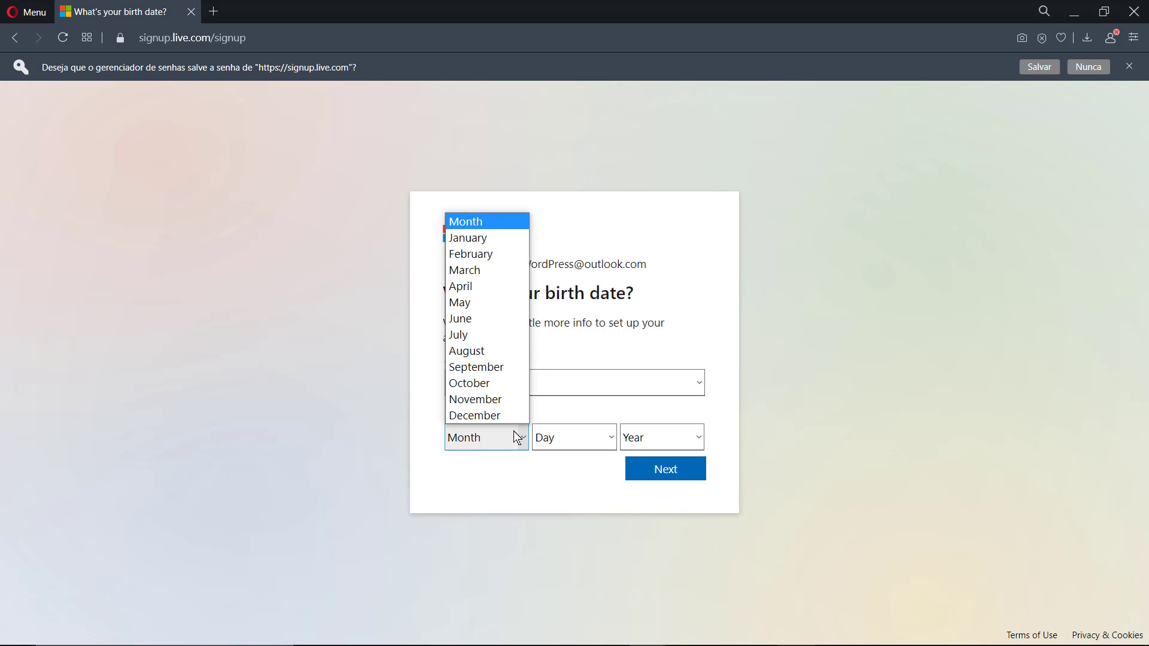
left_click(499, 257)
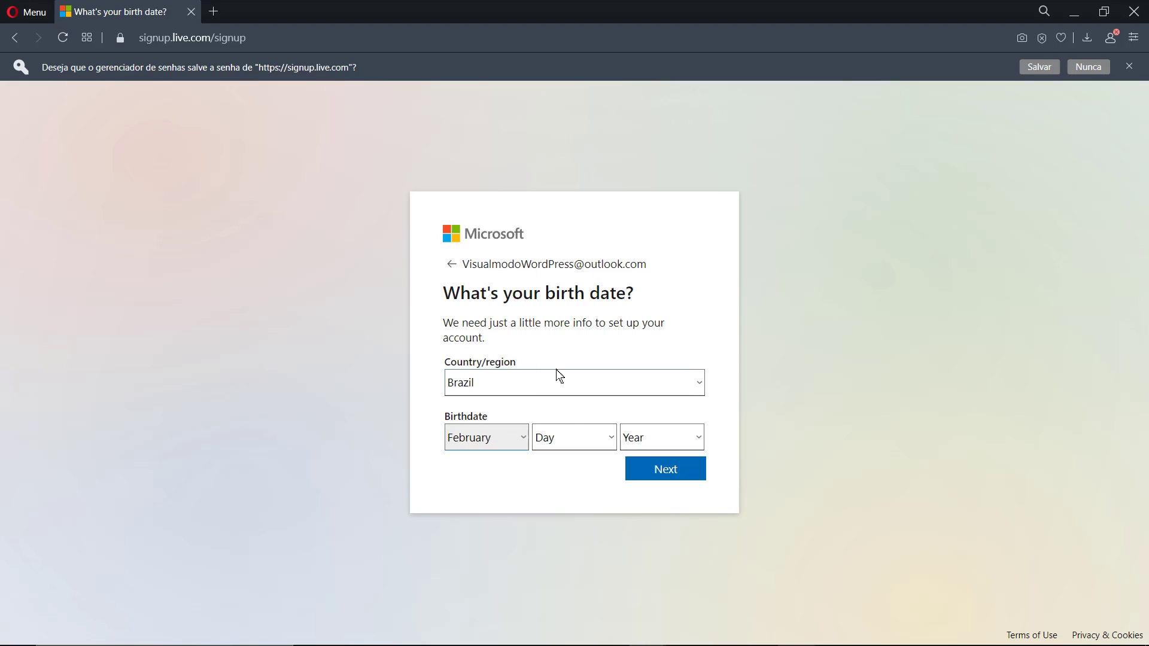
left_click(588, 448)
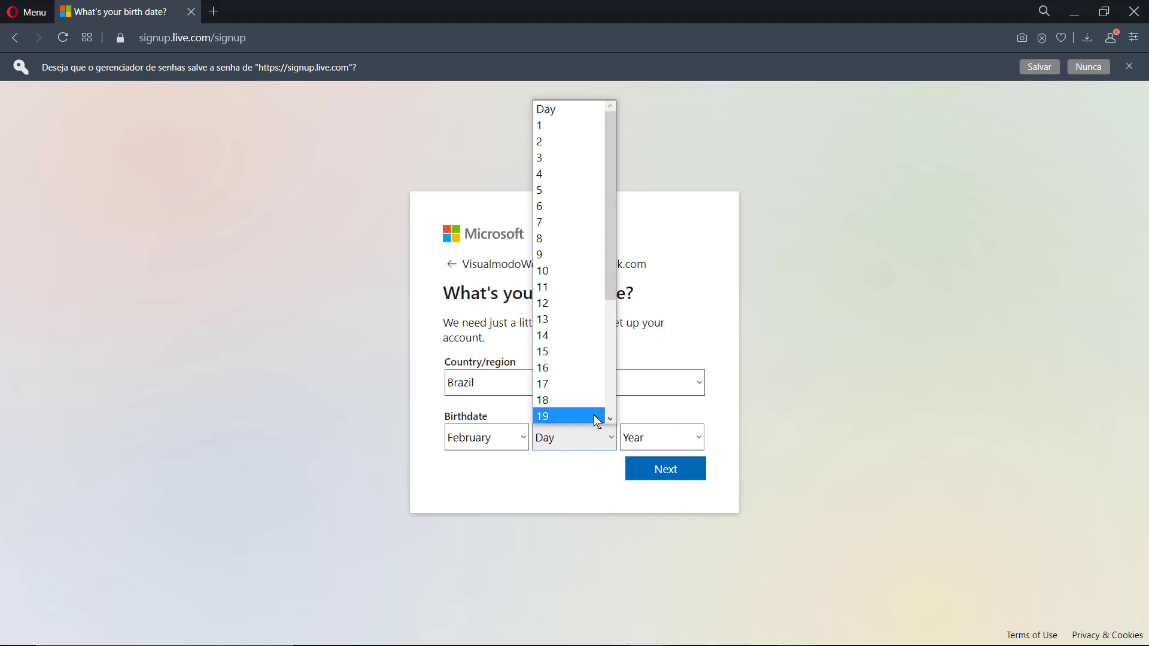
left_click(592, 415)
left_click(649, 424)
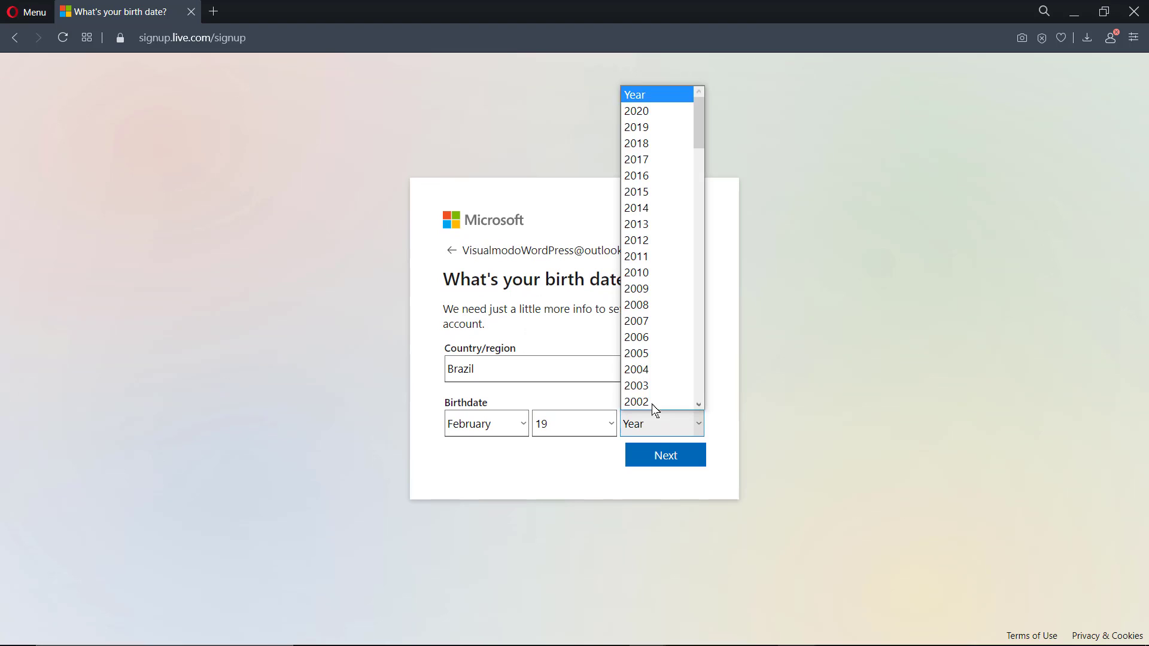
scroll(655, 391, "down", 3)
scroll(658, 368, "down", 3)
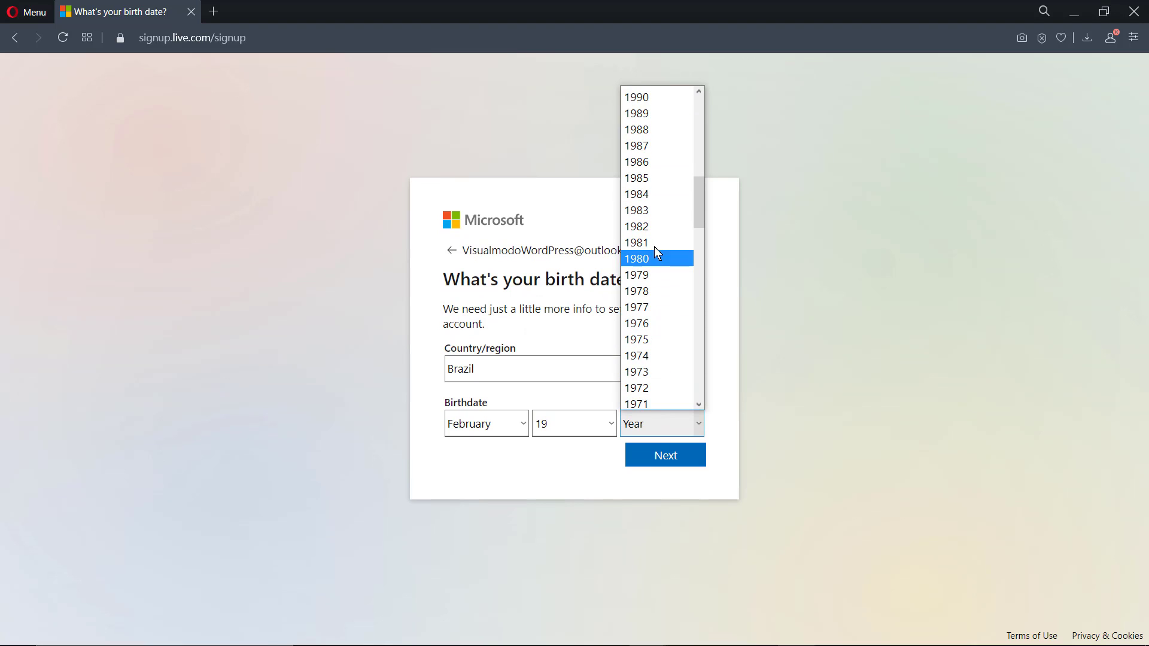
scroll(656, 119, "up", 3)
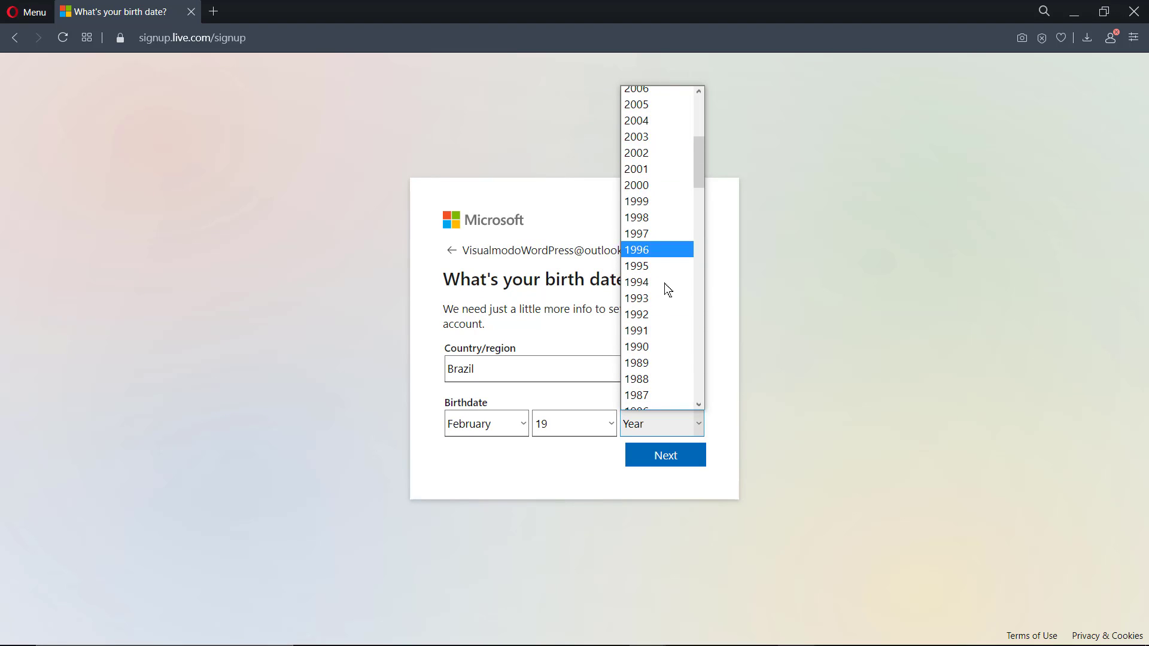
left_click(664, 350)
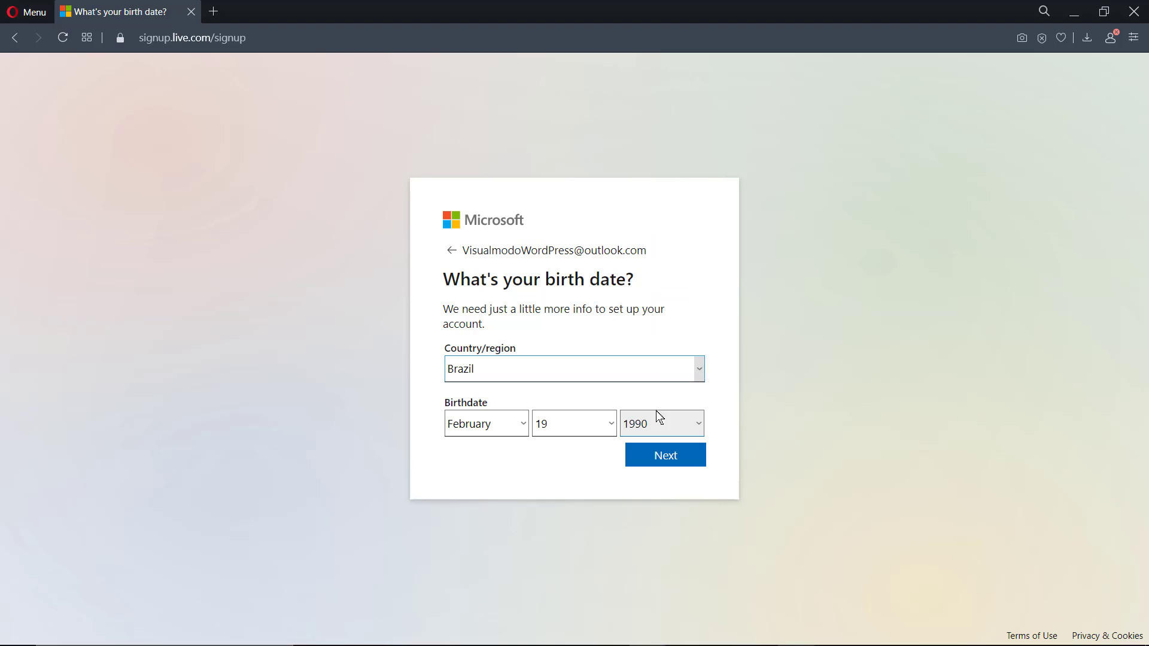
Submit the birthdate and captcha, then stay signed in with 'Don't show this again' ticked
left_click(650, 461)
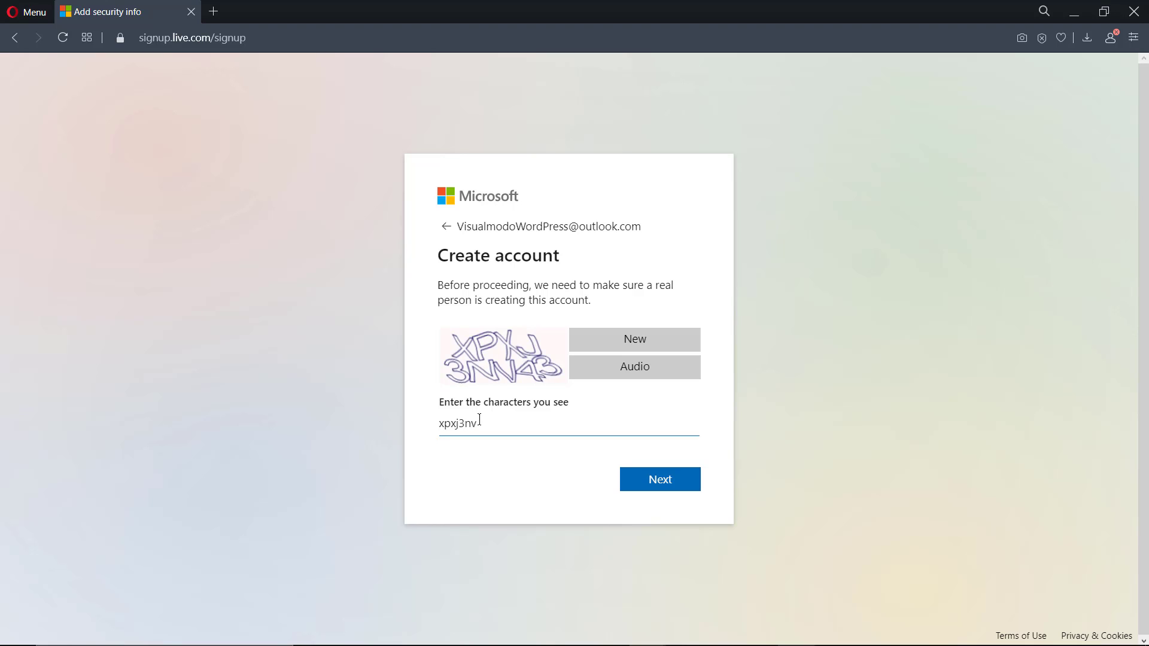
left_click(664, 482)
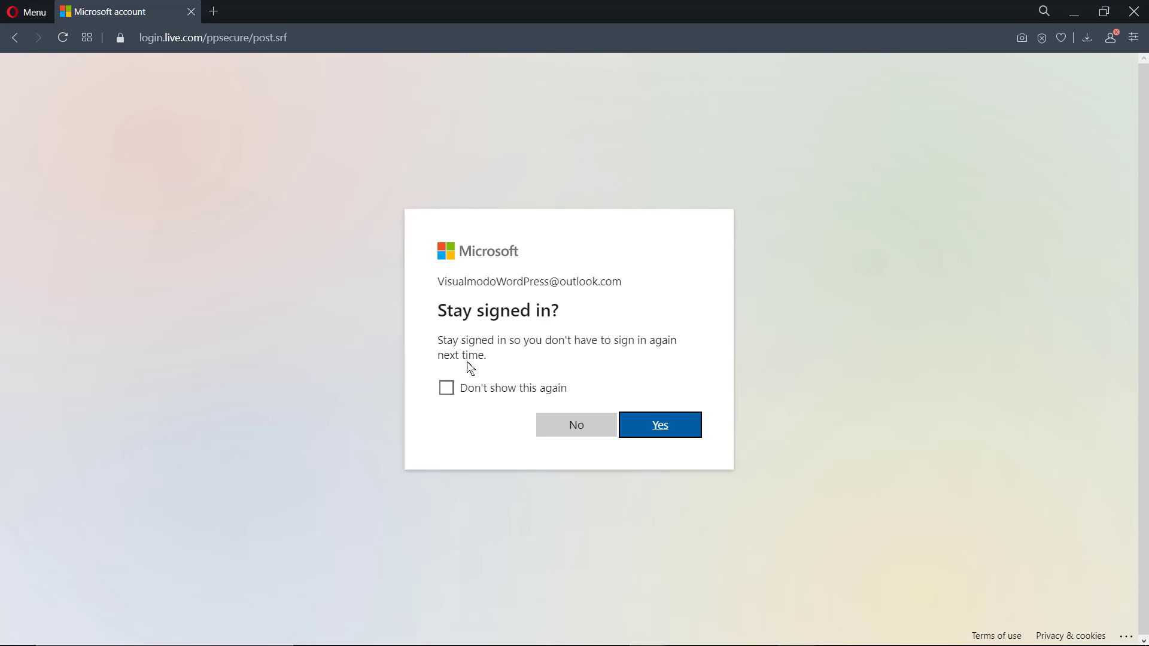
left_click(468, 393)
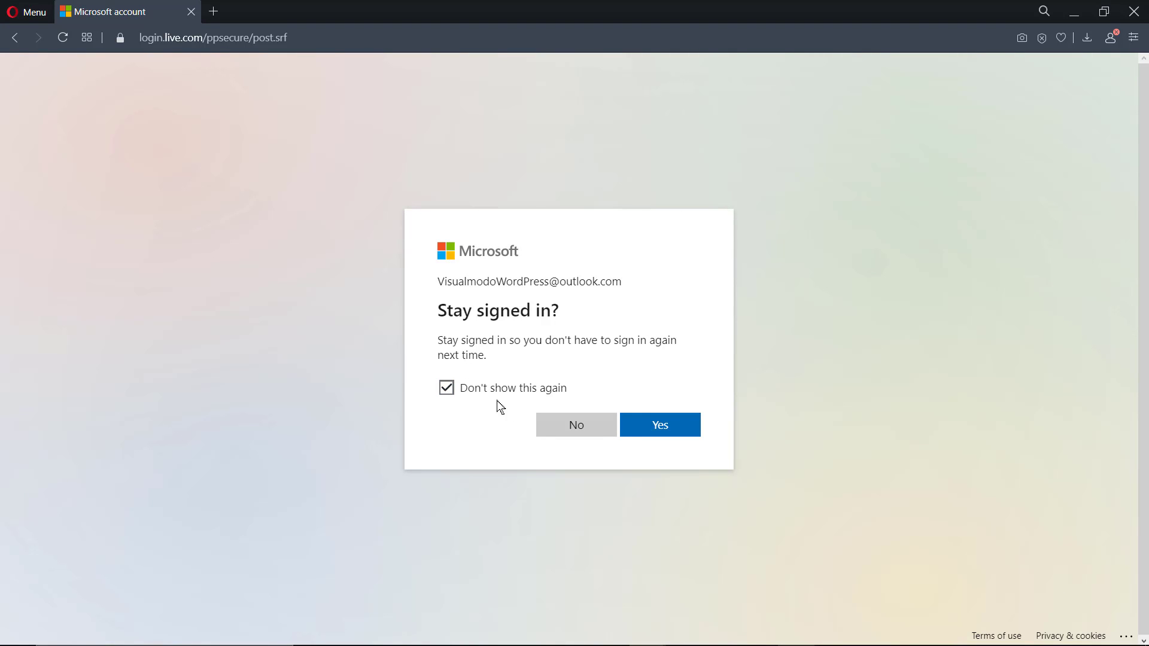
left_click(668, 431)
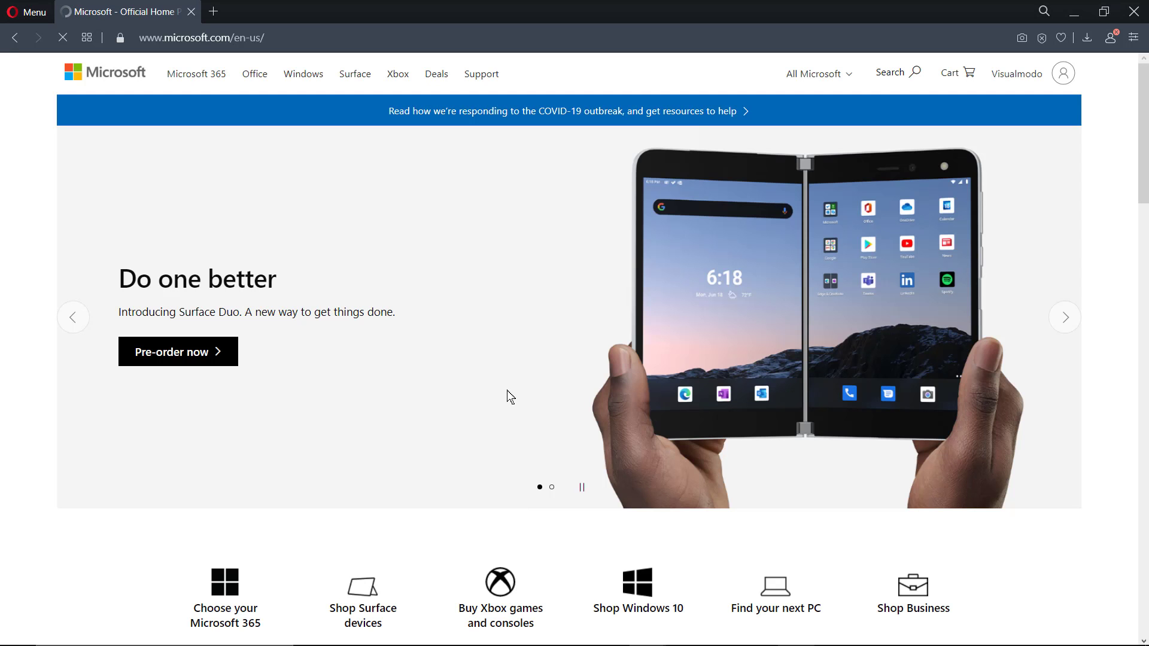
Open the Visualmodo account menu to reach My Microsoft account
left_click(1028, 81)
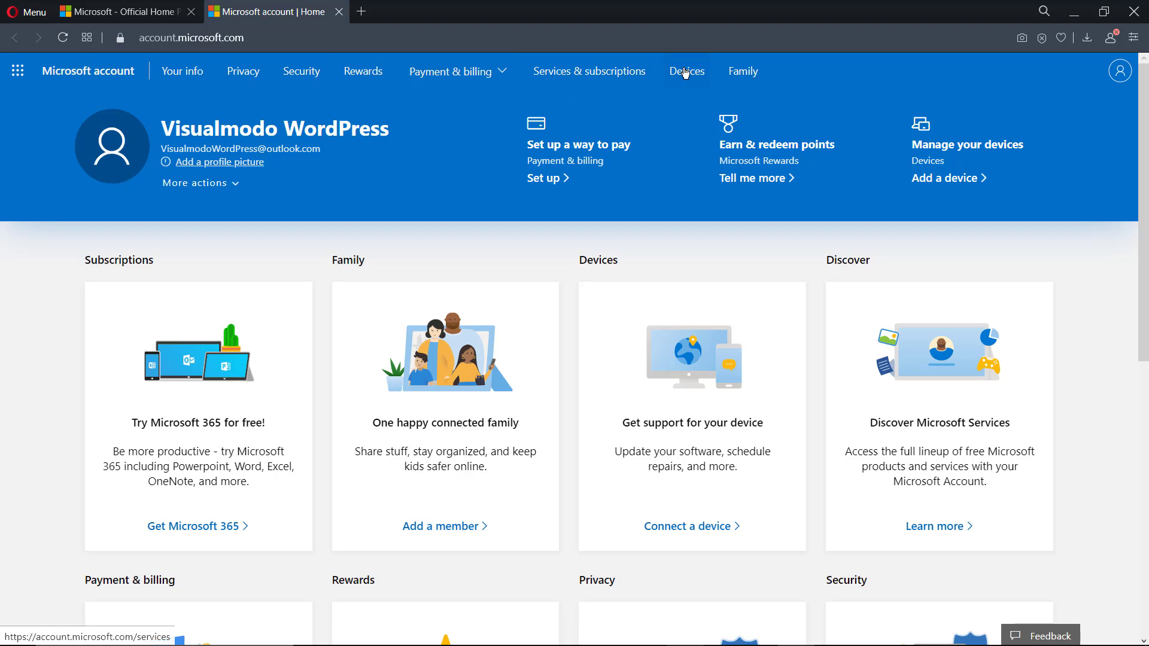
scroll(624, 131, "down", 5)
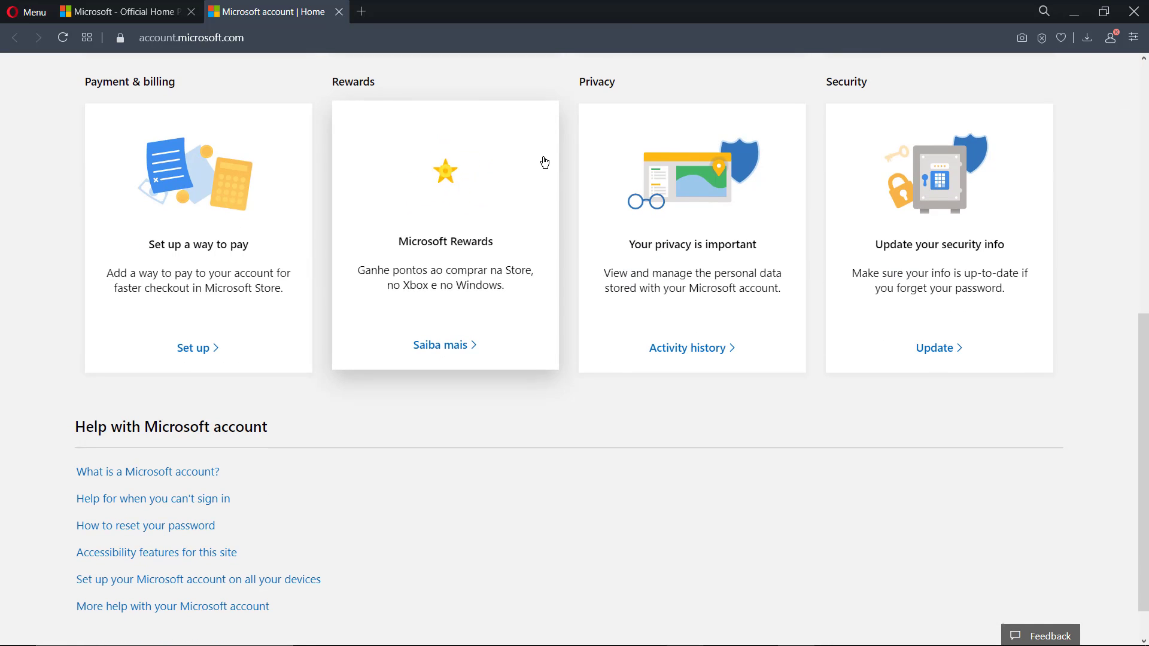
scroll(220, 403, "up", 5)
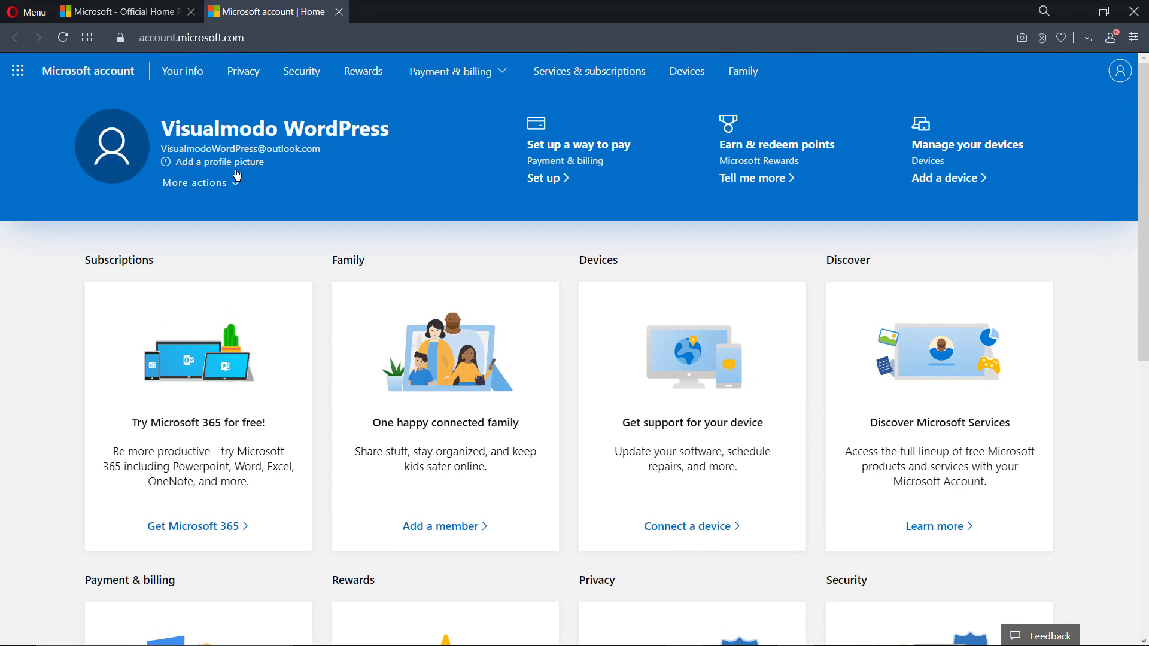
Choose Visualmodo WordPress Theme Logo.png from WordPress > Visualmodo as the profile picture
left_click(208, 166)
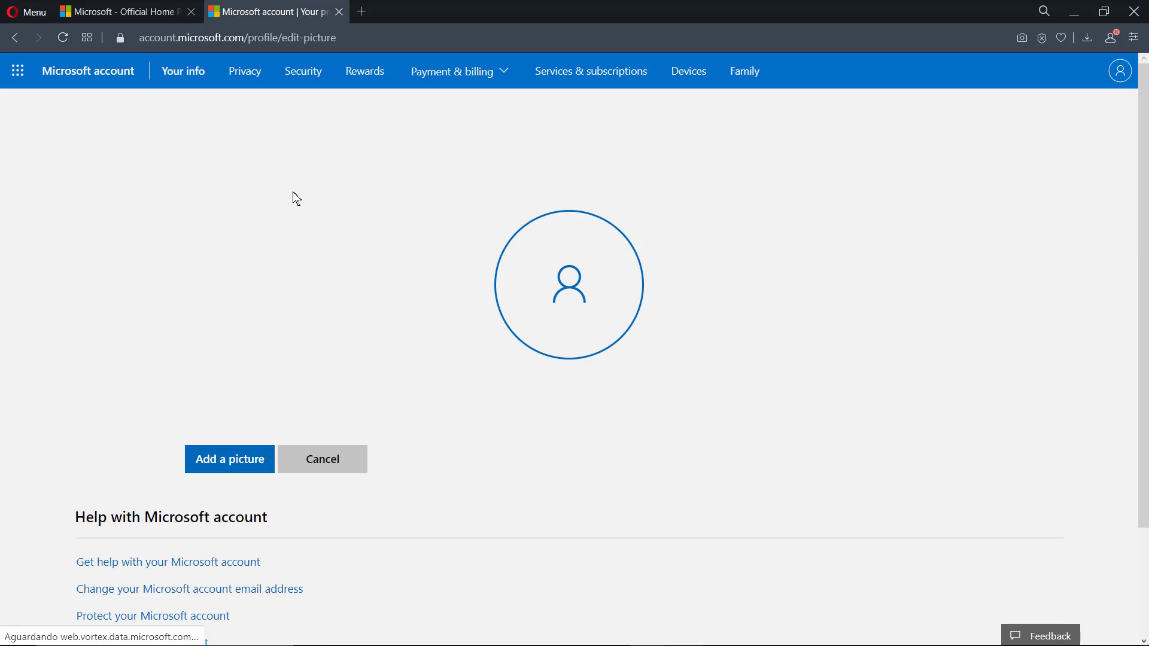
left_click(225, 462)
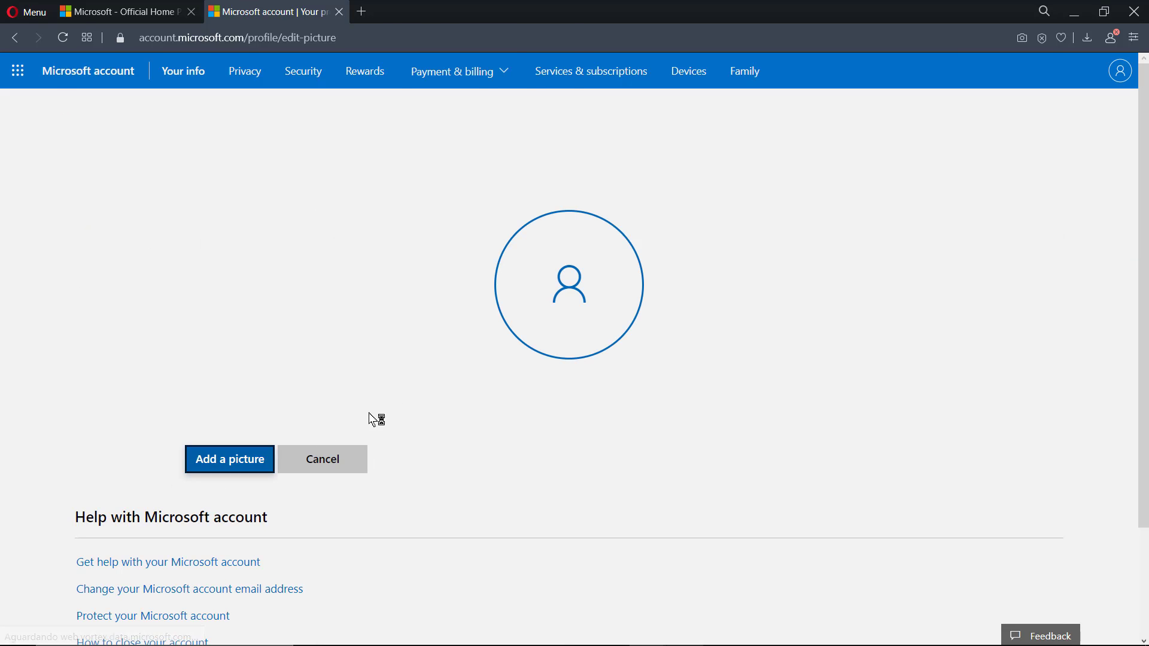
double_click(335, 216)
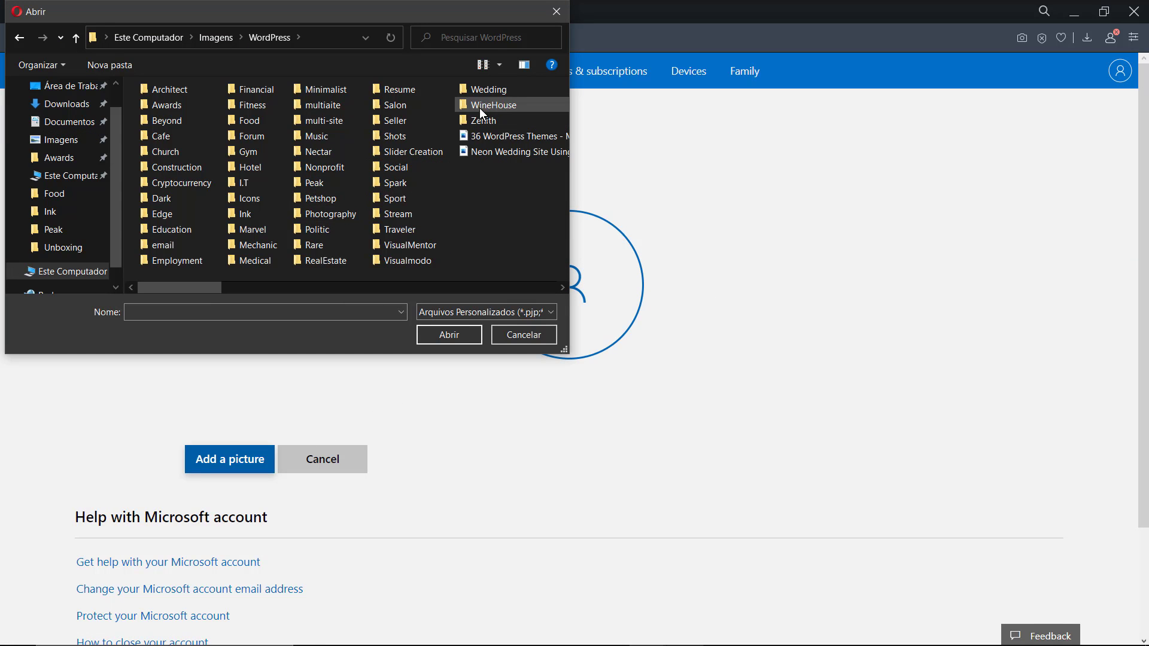
double_click(421, 259)
scroll(388, 213, "down", 2)
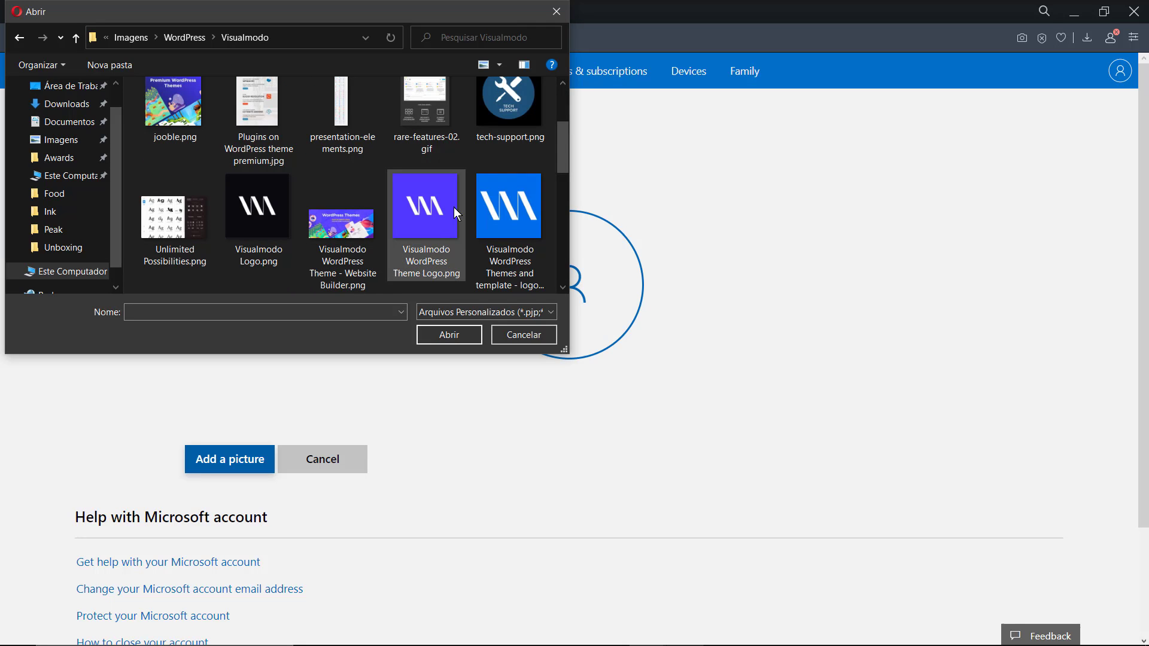
double_click(453, 207)
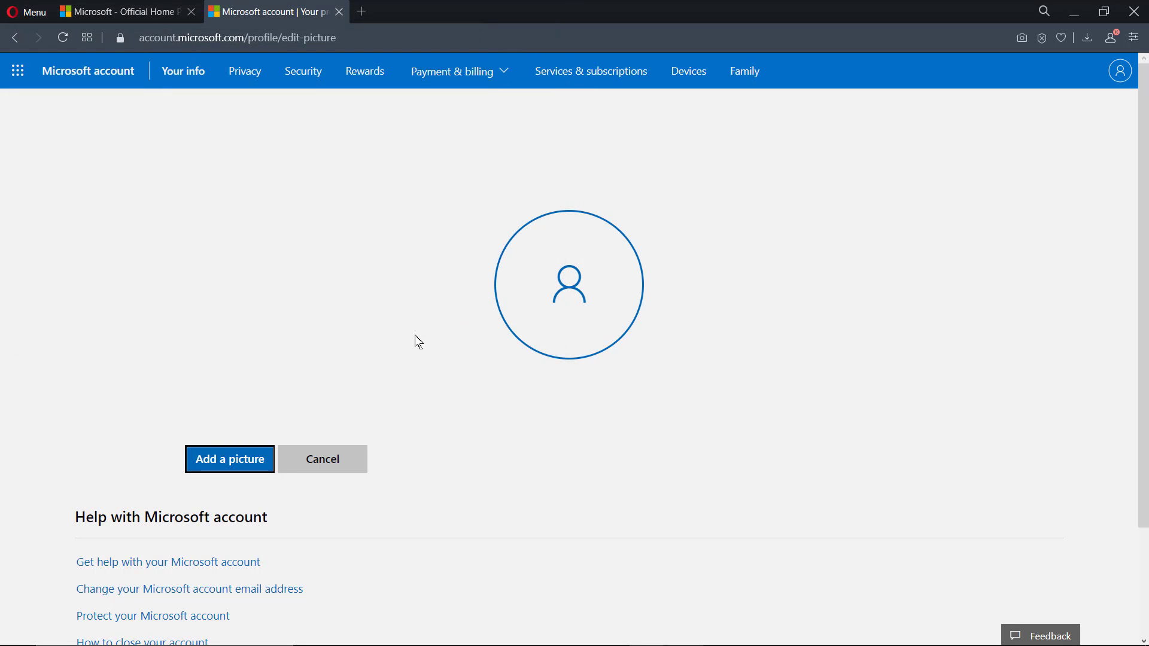
scroll(396, 359, "down", 4)
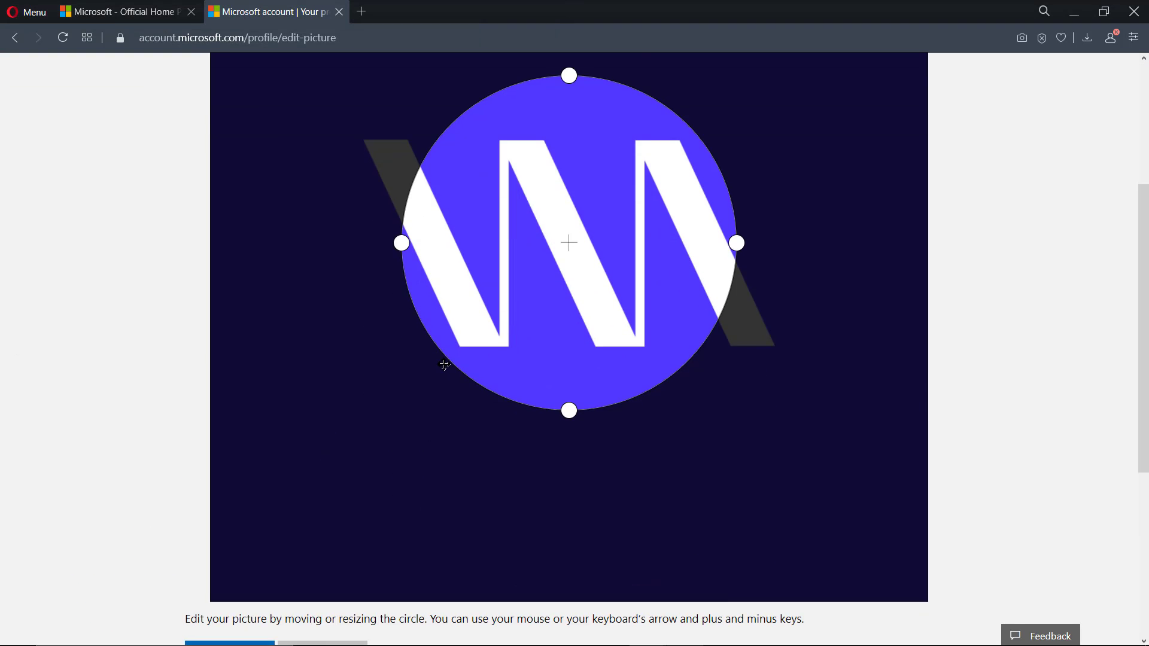
left_click_drag(568, 286, 646, 476)
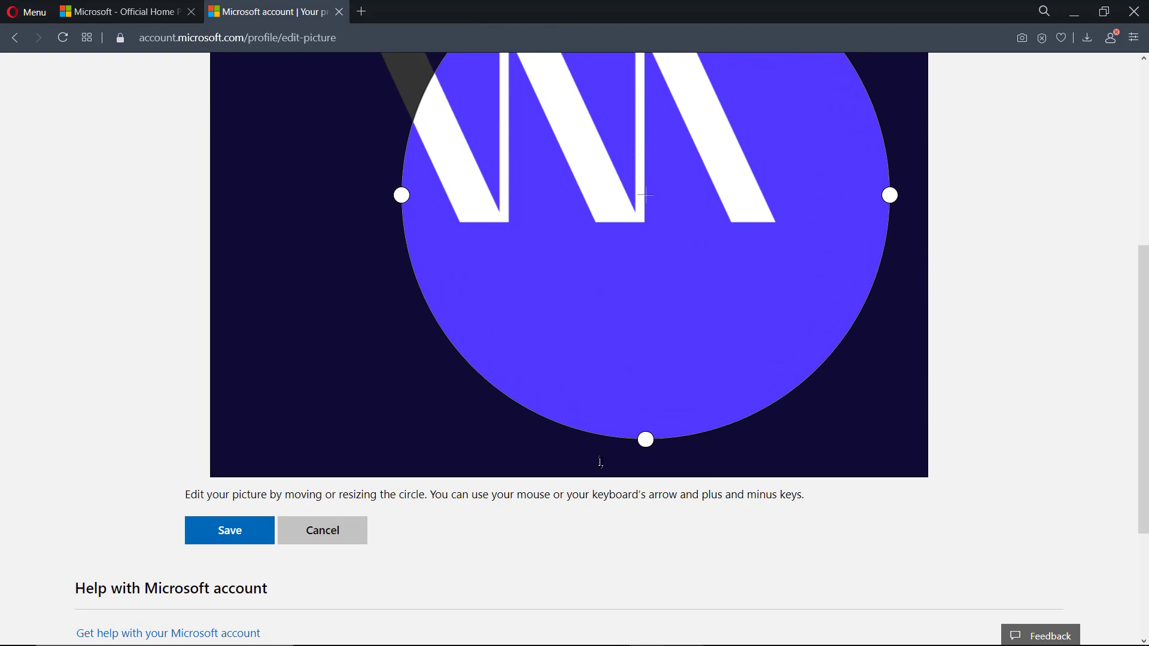
scroll(488, 371, "up", 4)
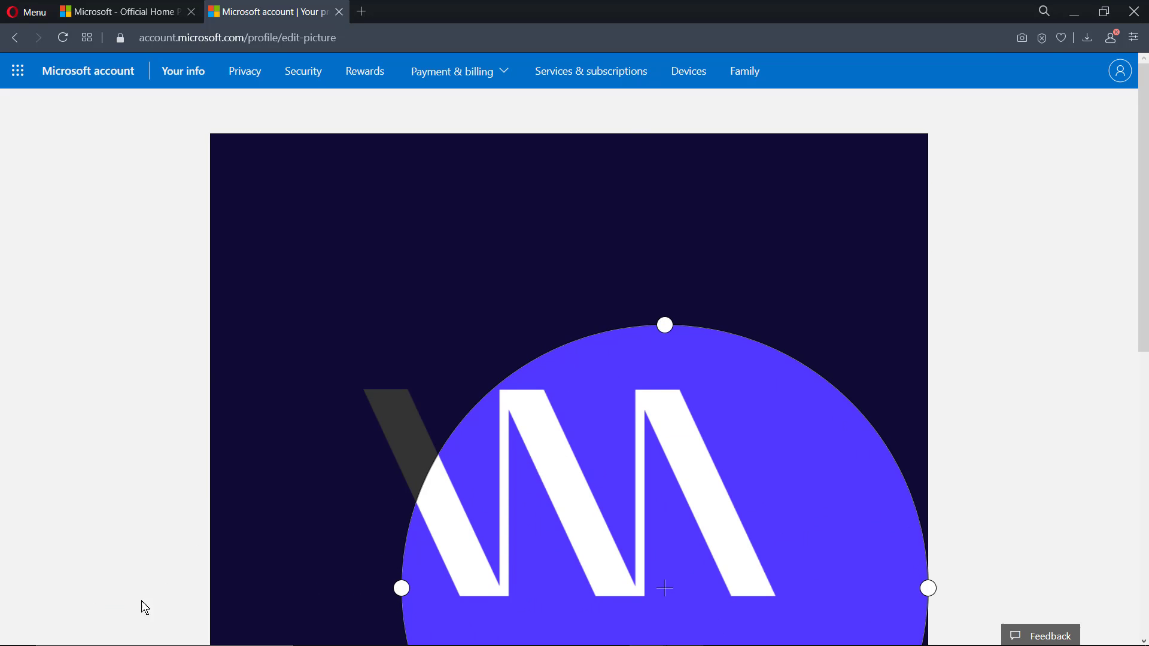
left_click_drag(580, 448, 505, 331)
scroll(573, 396, "down", 3)
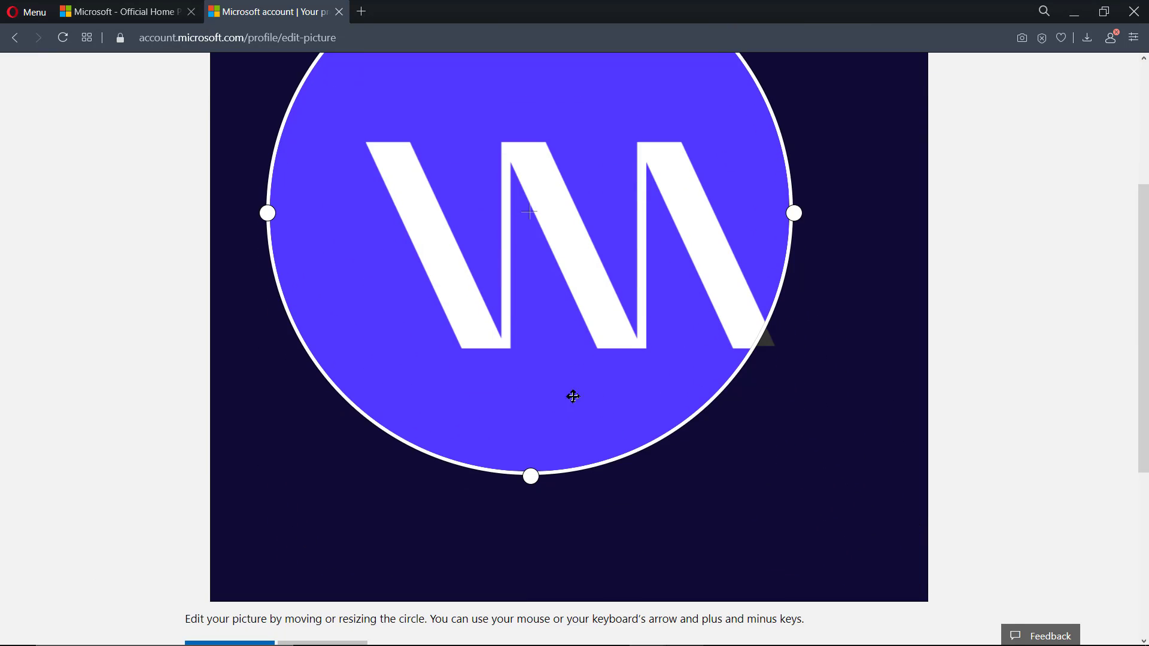
Stretch the crop circle to the logo's edges and save the profile picture
left_click_drag(531, 477, 592, 601)
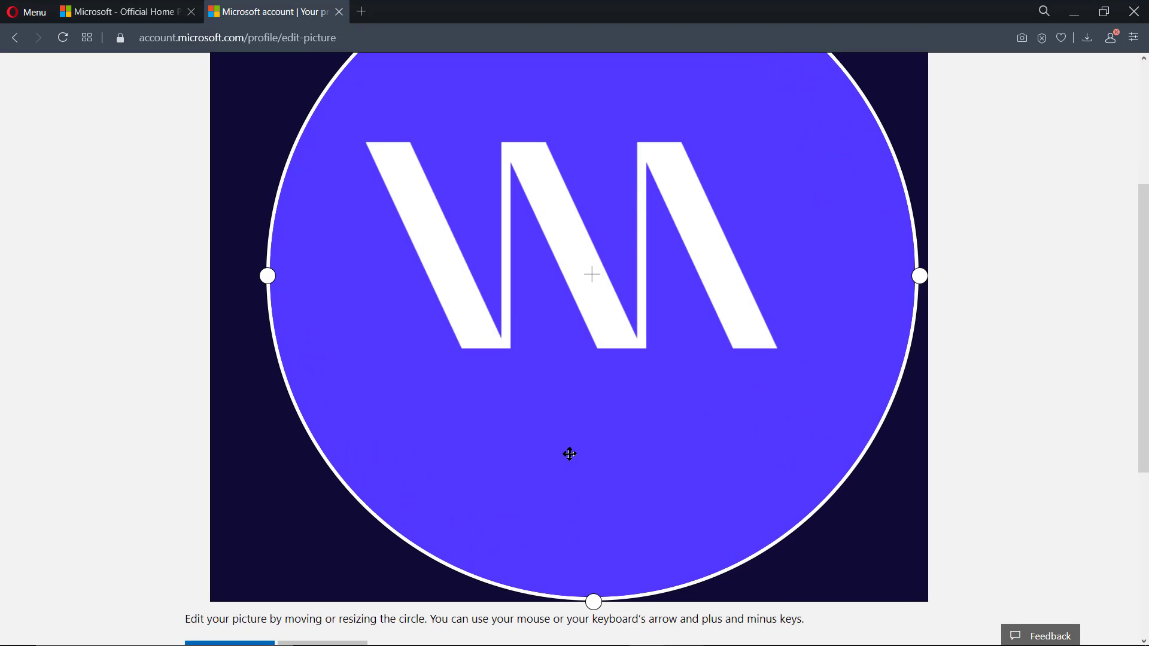
scroll(863, 521, "down", 2)
scroll(908, 531, "up", 5)
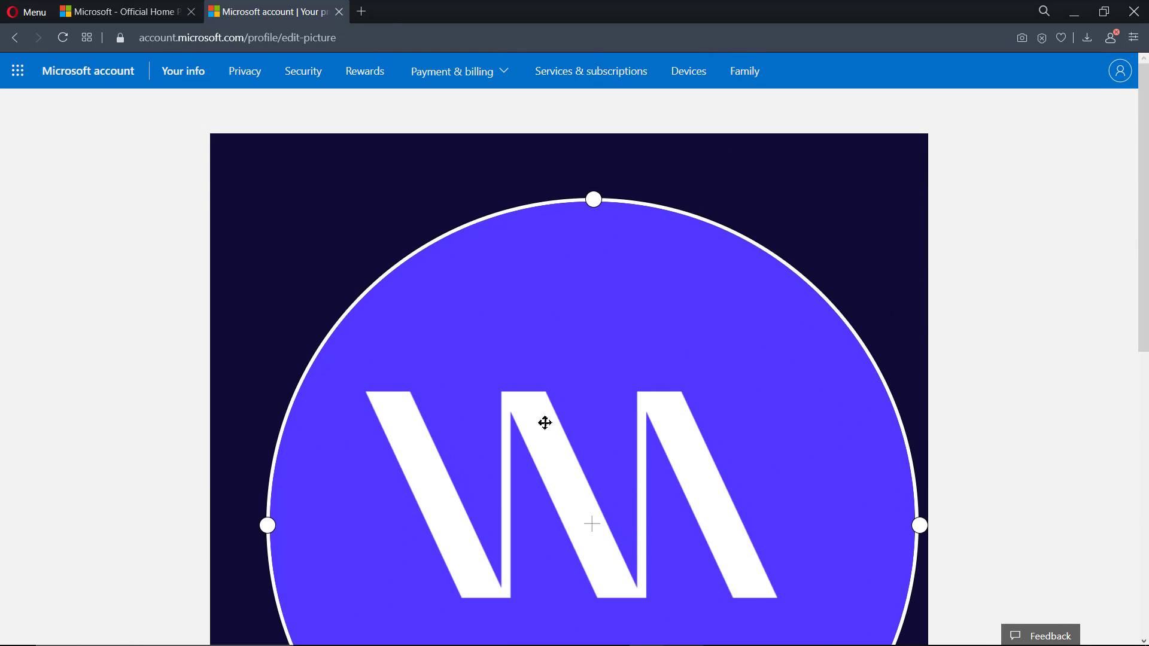
key("ctrl+minus")
key("ctrl+minus")
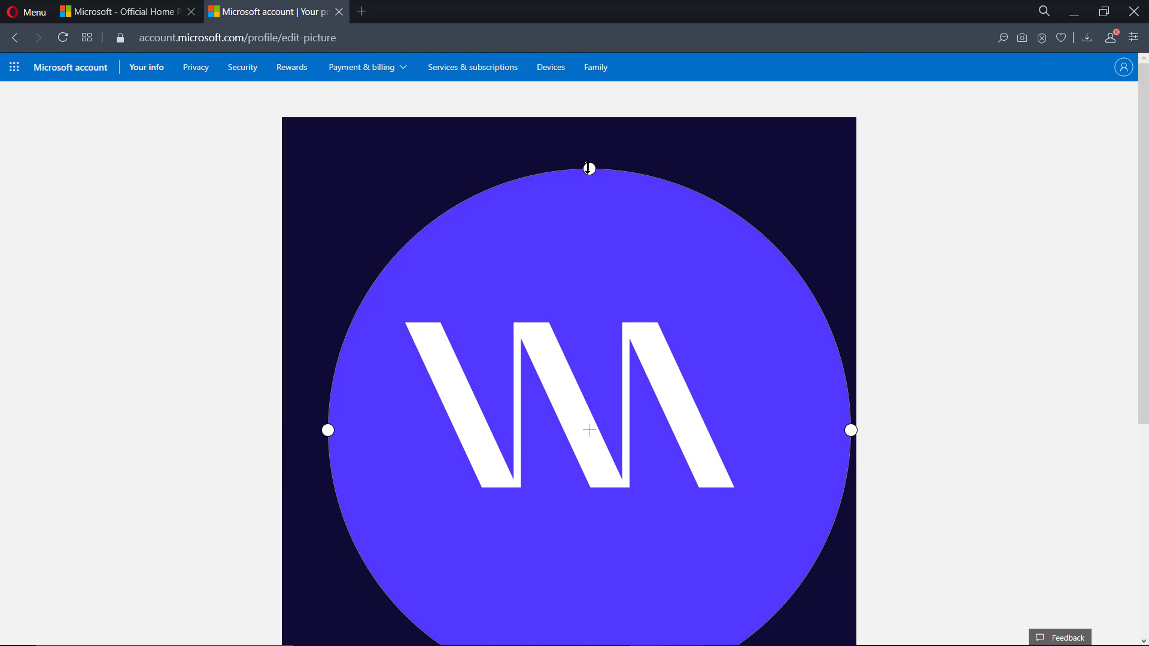
left_click_drag(597, 170, 564, 105)
scroll(587, 418, "down", 3)
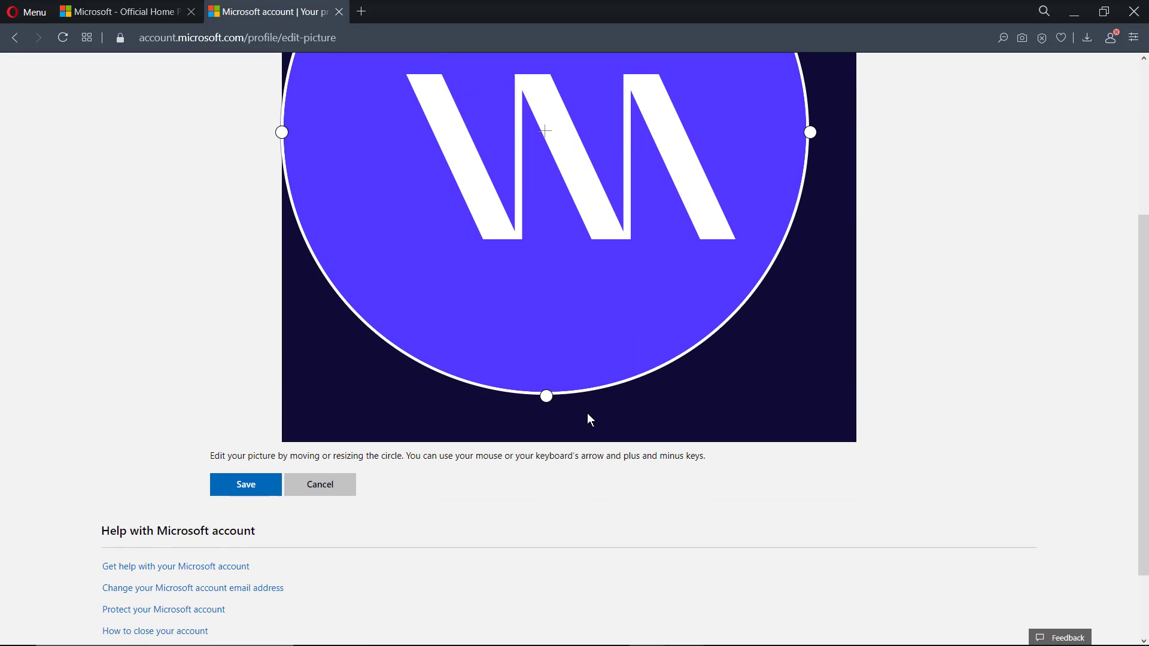
left_click_drag(547, 396, 569, 442)
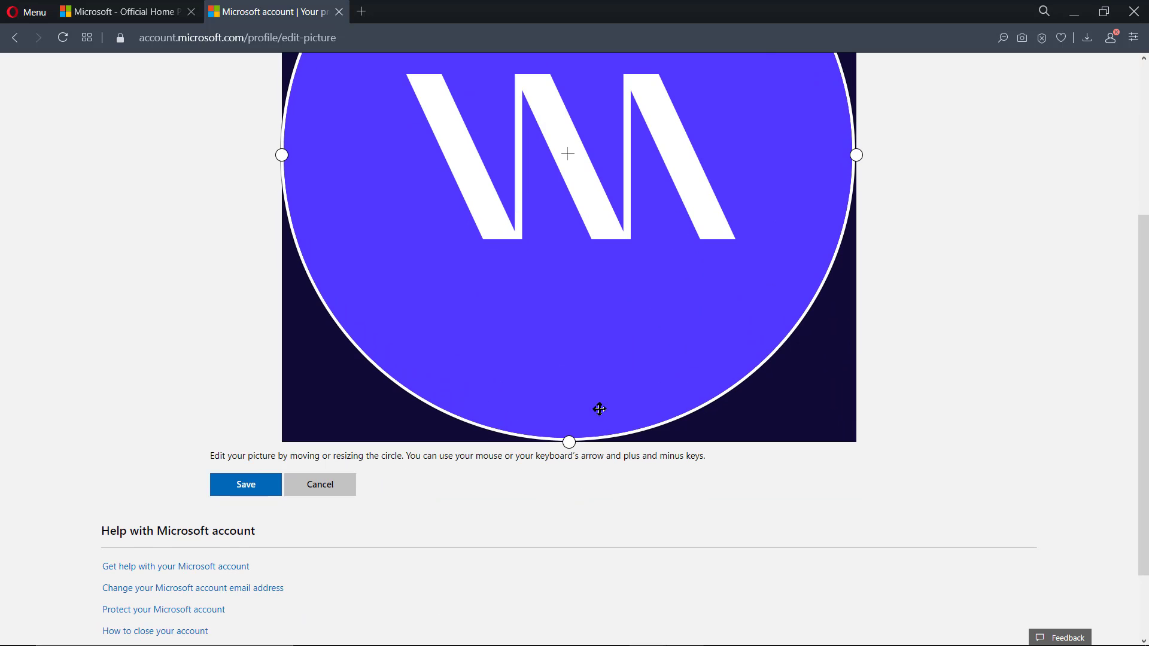
left_click(246, 485)
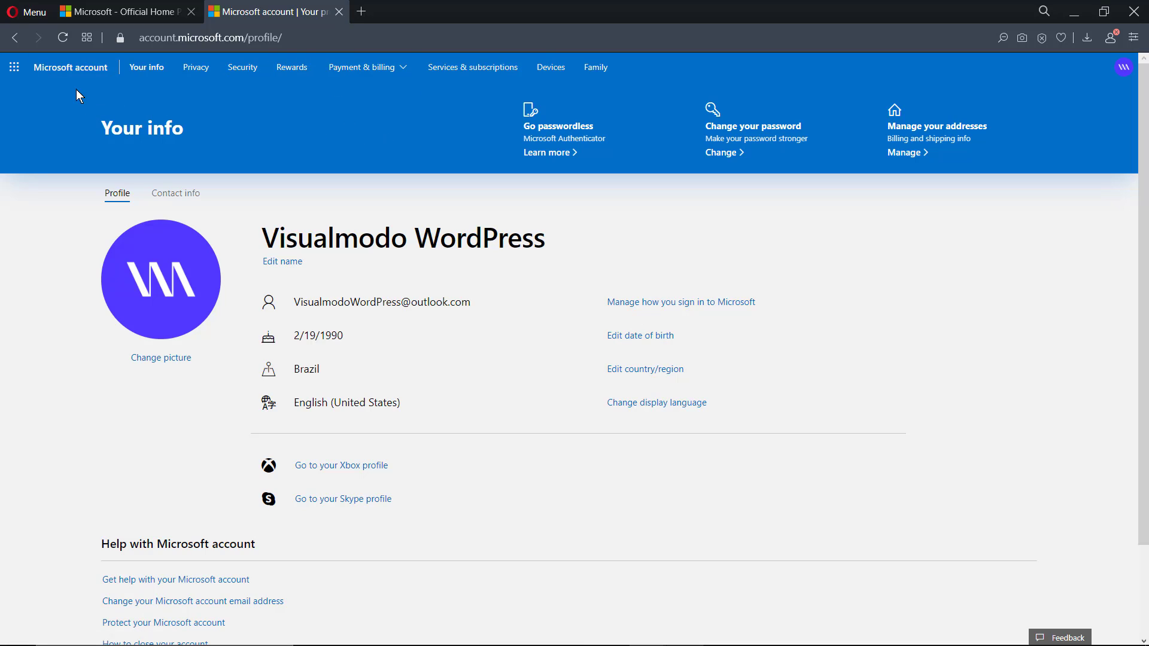
Launch Outlook from the Microsoft 365 app launcher
left_click(15, 69)
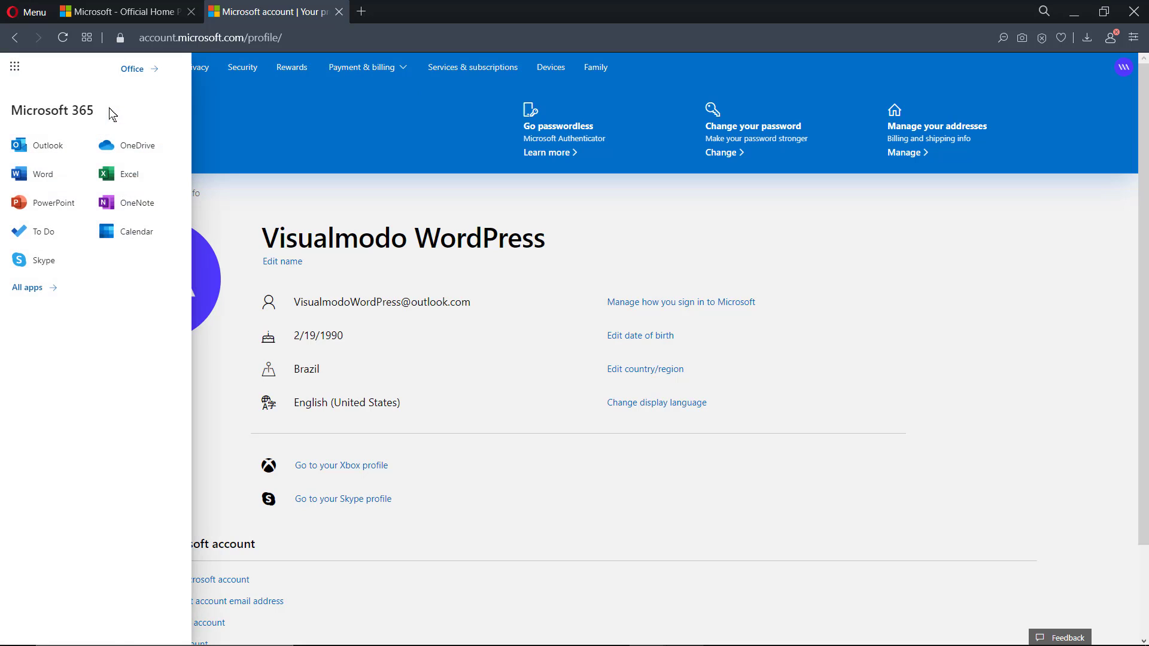
left_click(32, 148)
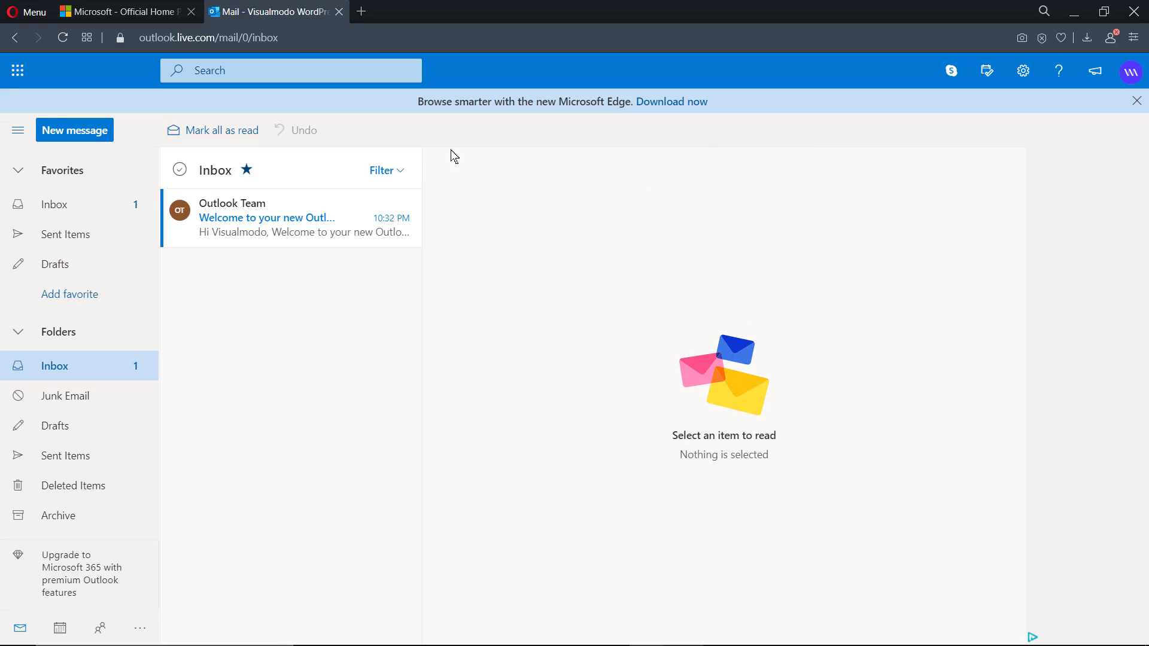
Open the Outlook Team welcome email and dismiss the Edge promotion banner
left_click(309, 229)
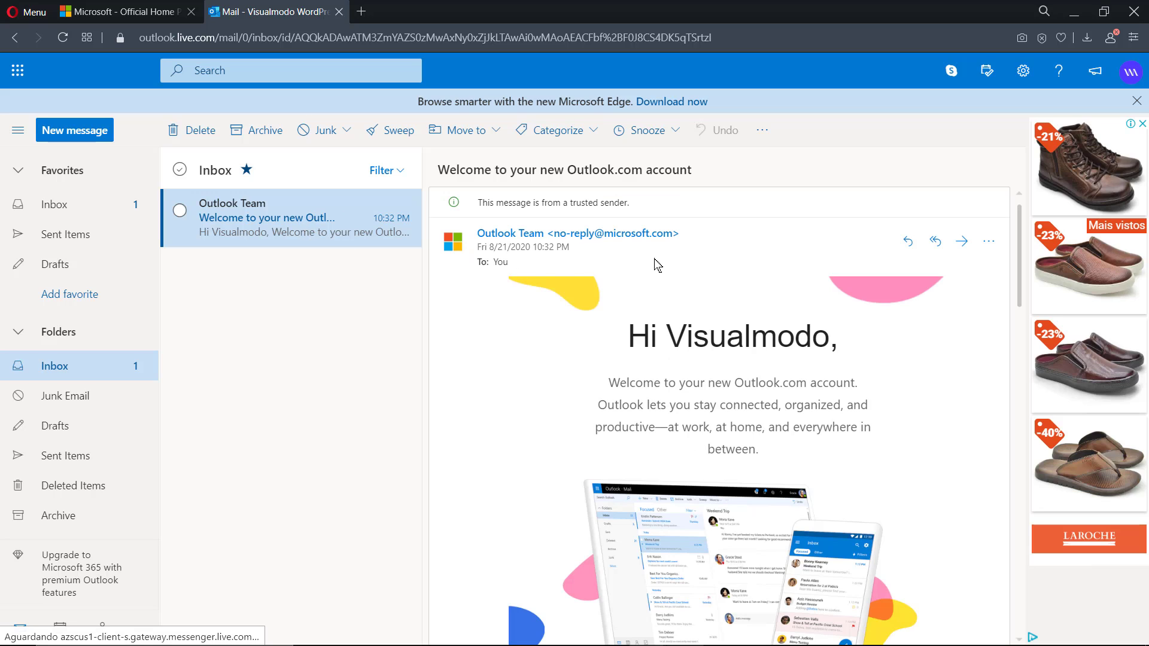
scroll(654, 263, "down", 2)
scroll(654, 262, "down", 4)
scroll(654, 261, "up", 5)
scroll(646, 259, "up", 2)
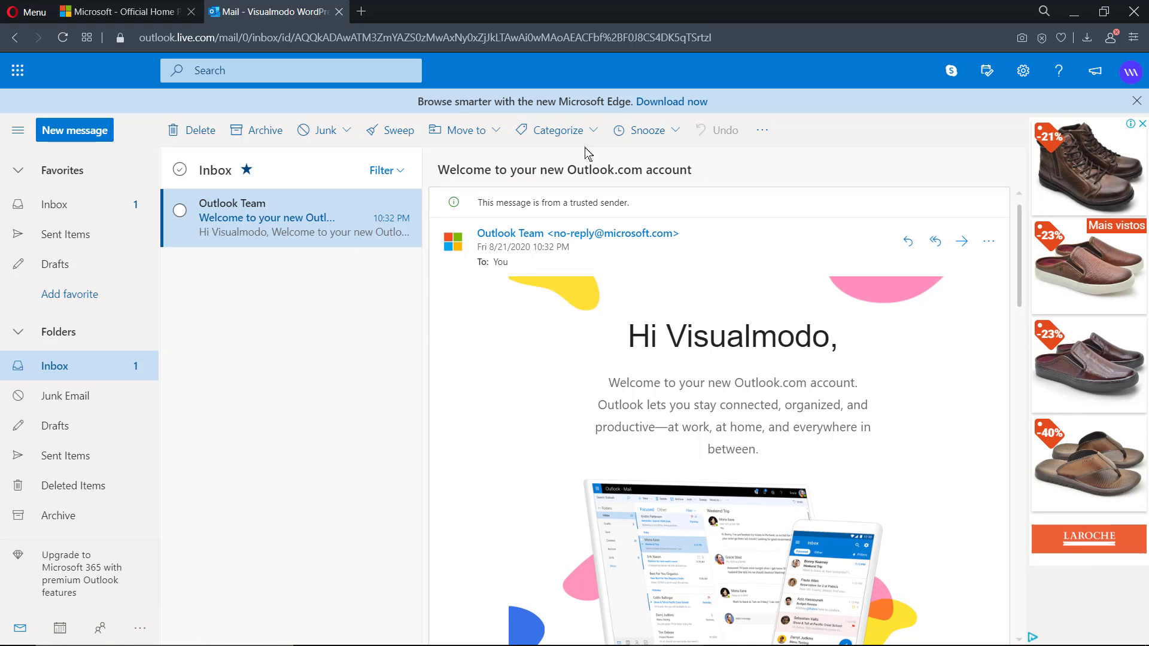
left_click(1137, 100)
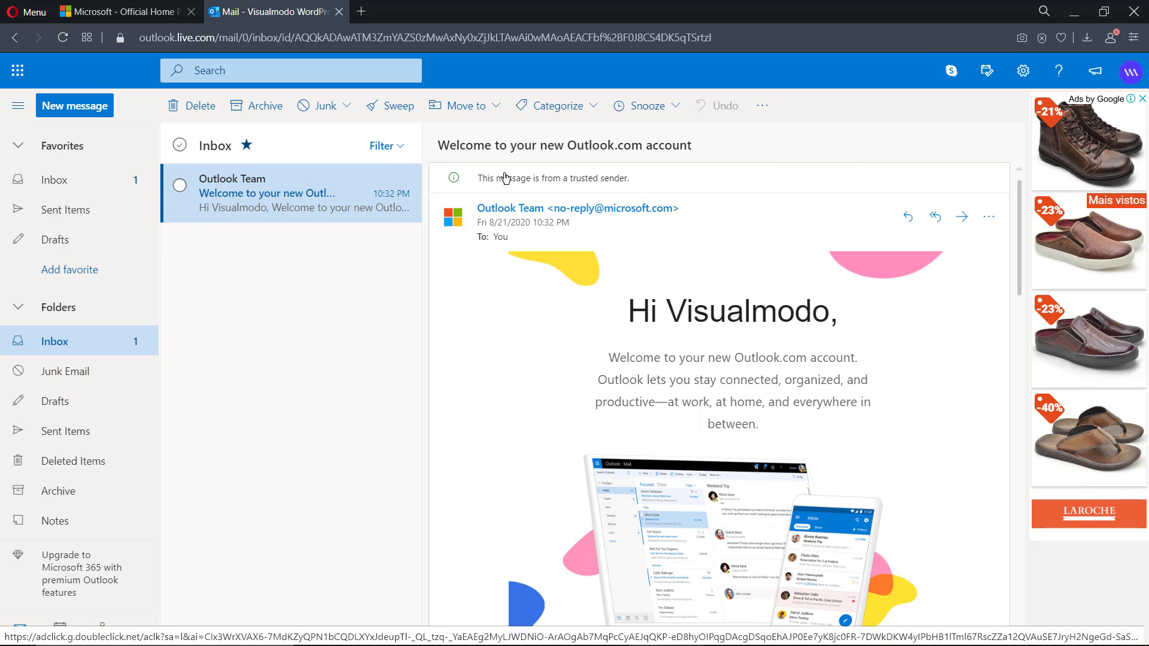
left_click(12, 107)
left_click(12, 106)
Turn on Dark mode in Outlook's quick settings
left_click(1023, 72)
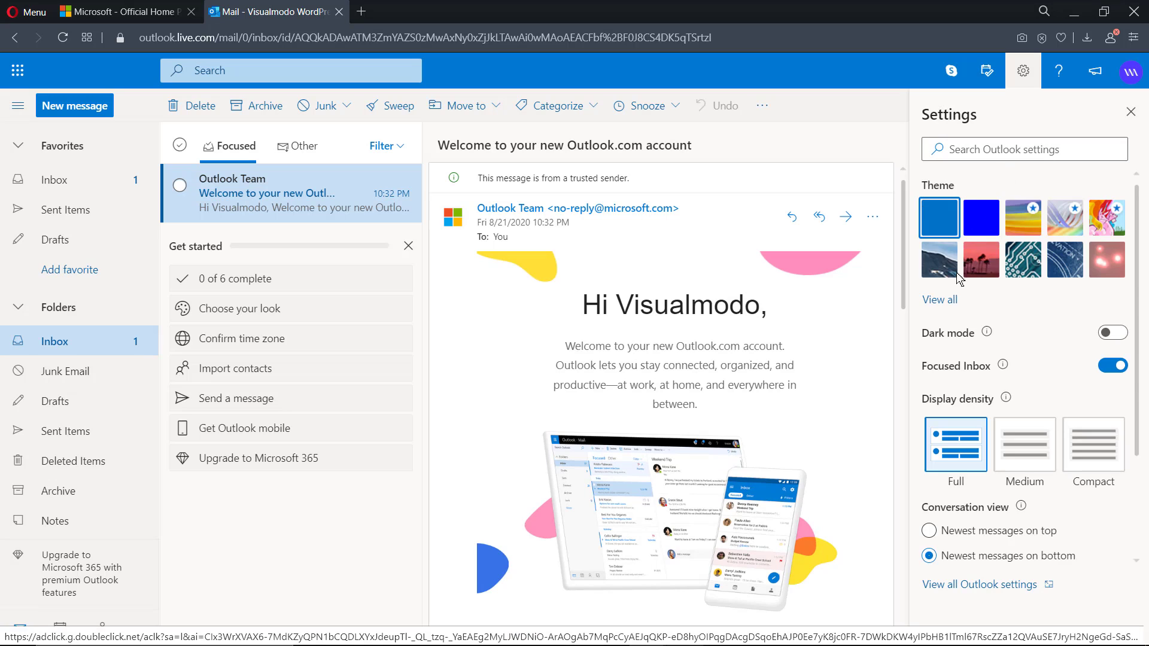
left_click(1112, 333)
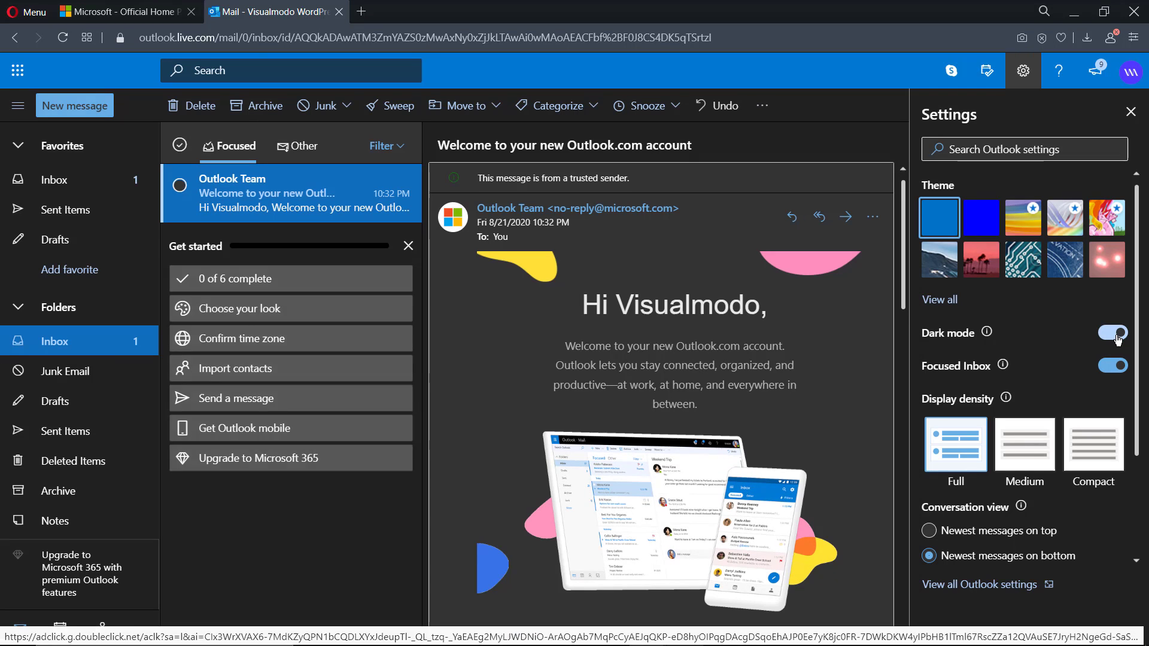
left_click(1127, 112)
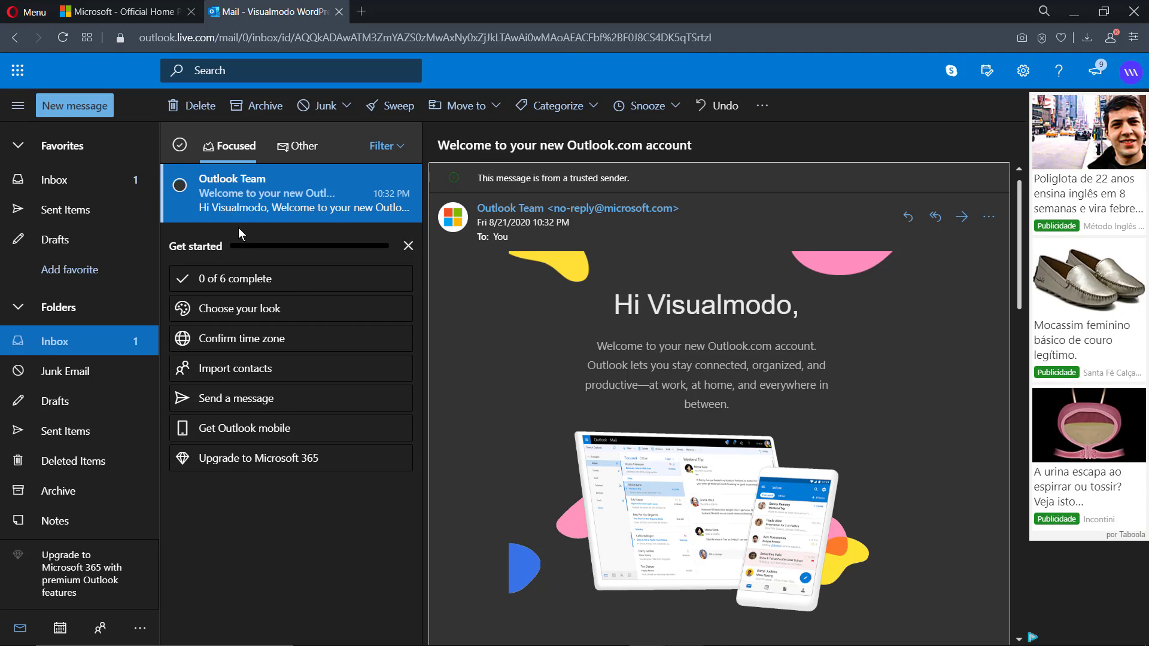
Switch from the Microsoft home page tab back to Outlook and open the Microsoft 365 app list
left_click(115, 9)
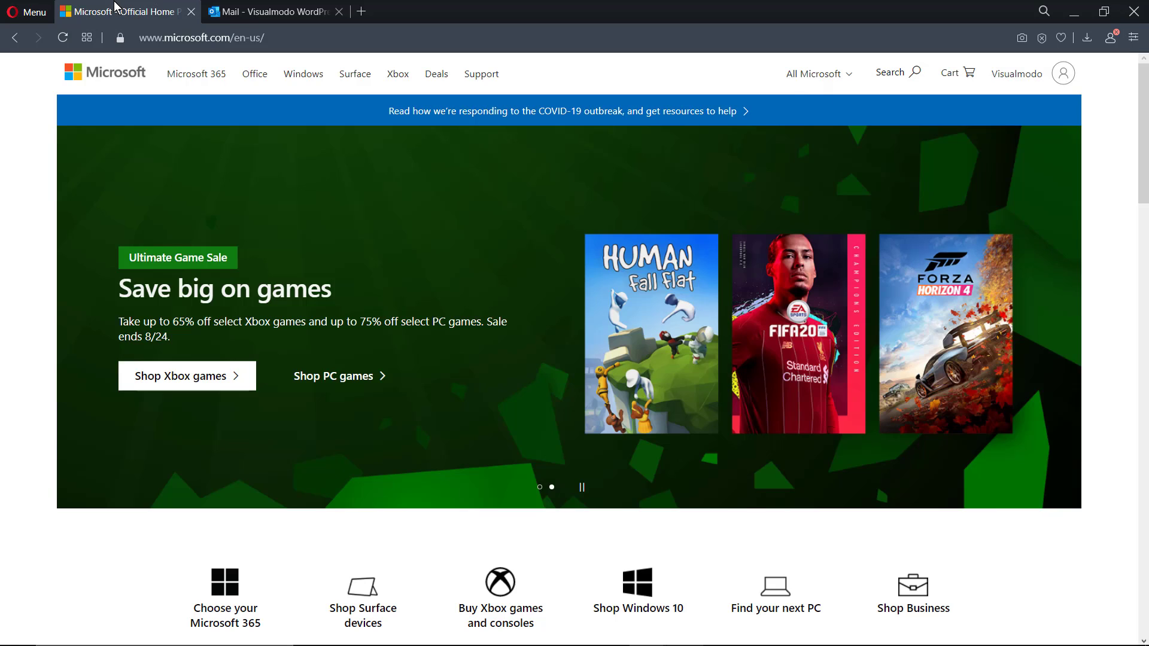
left_click(290, 8)
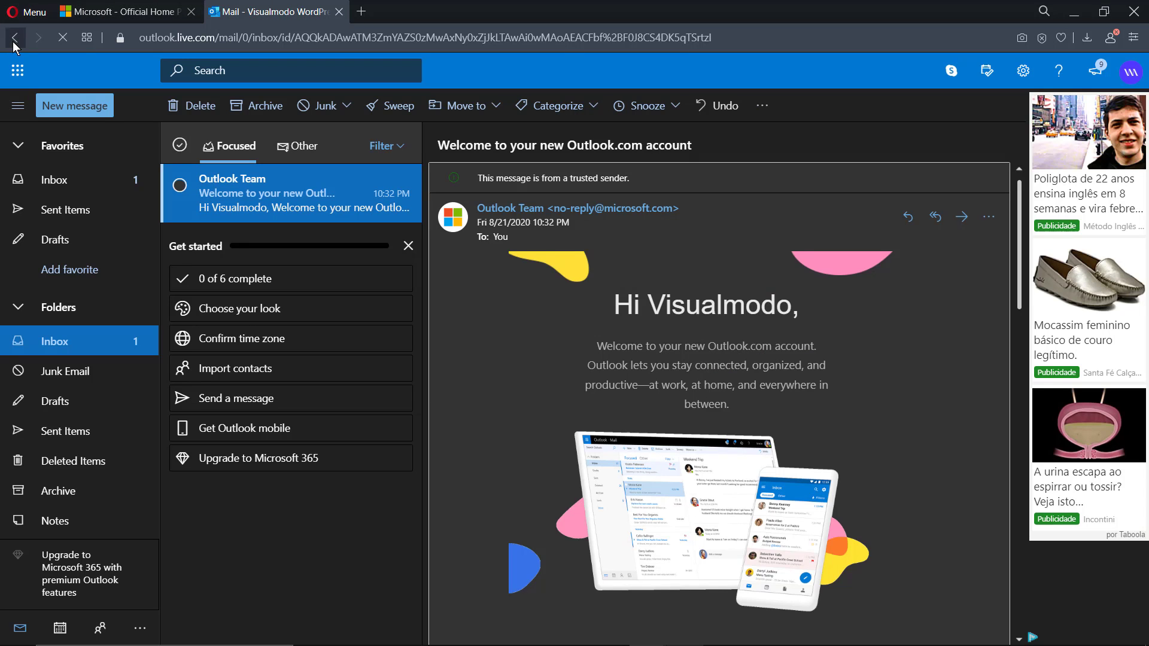
left_click(18, 70)
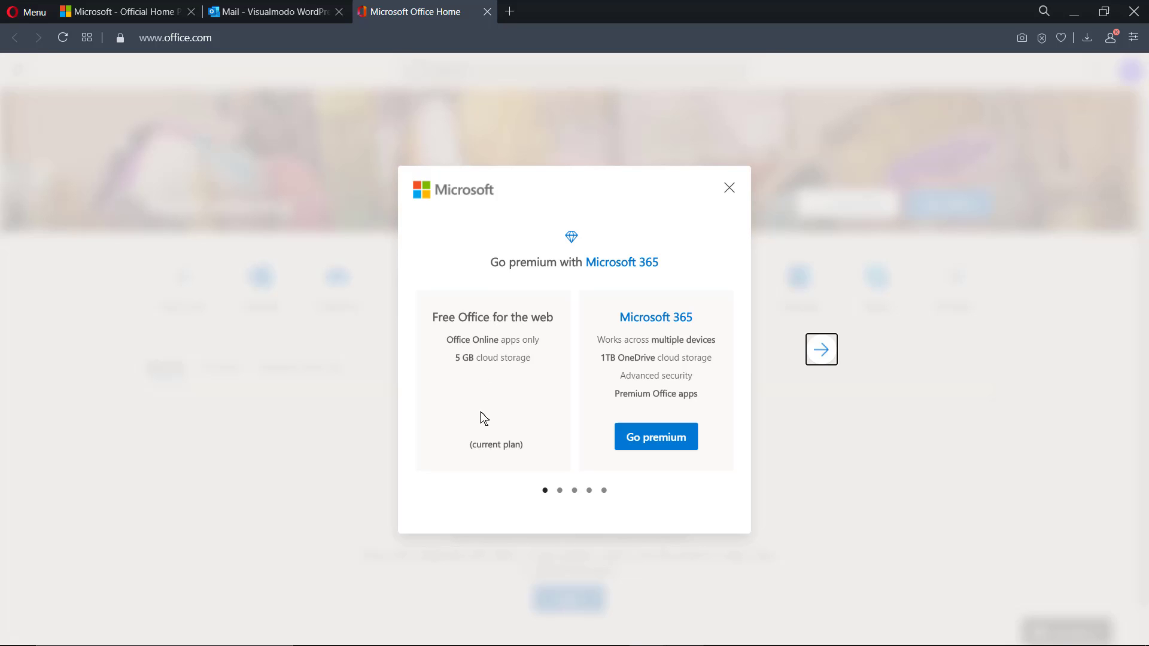
Close the premium offer and the launcher tip, then open Word's start page
left_click(731, 187)
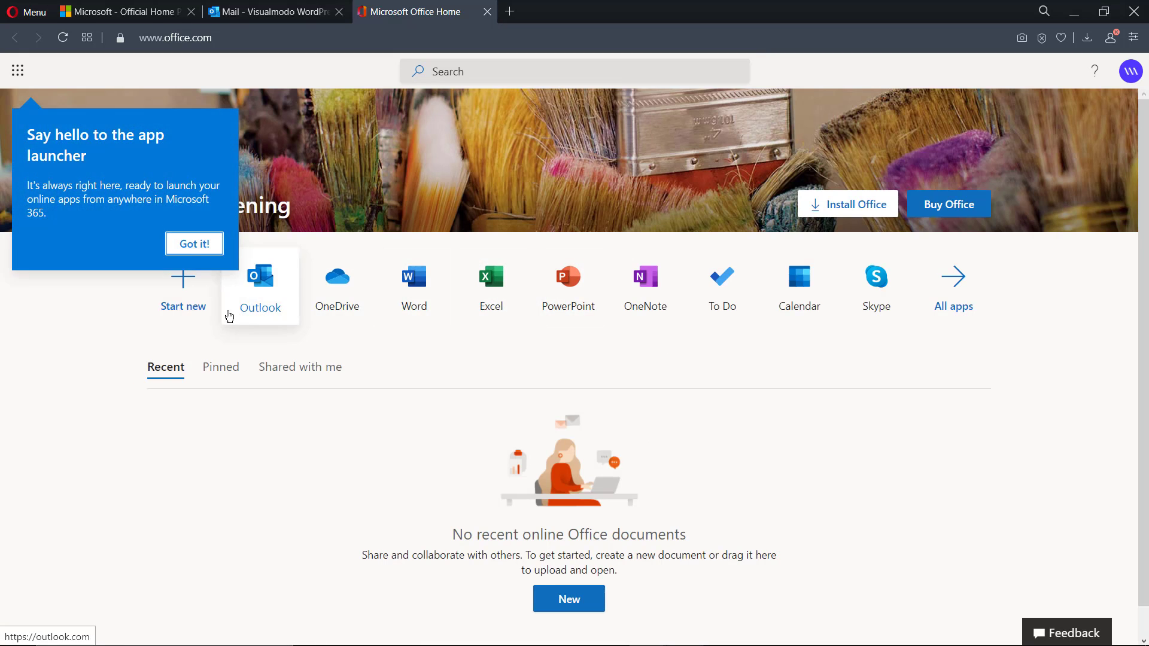
left_click(189, 241)
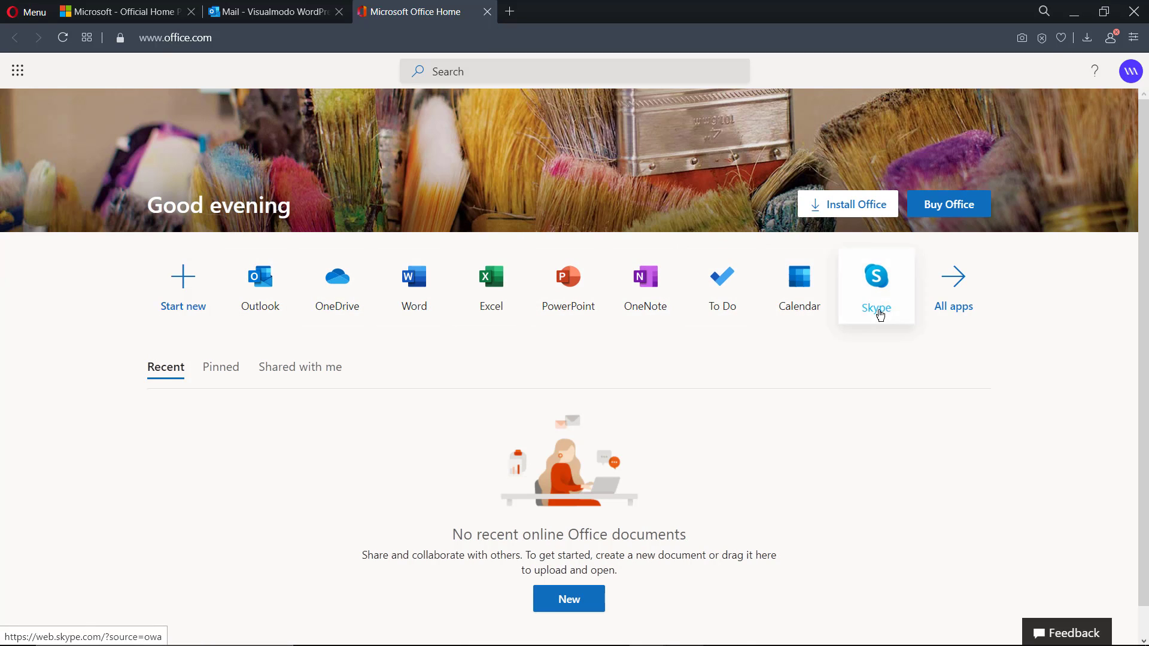
scroll(491, 309, "down", 1)
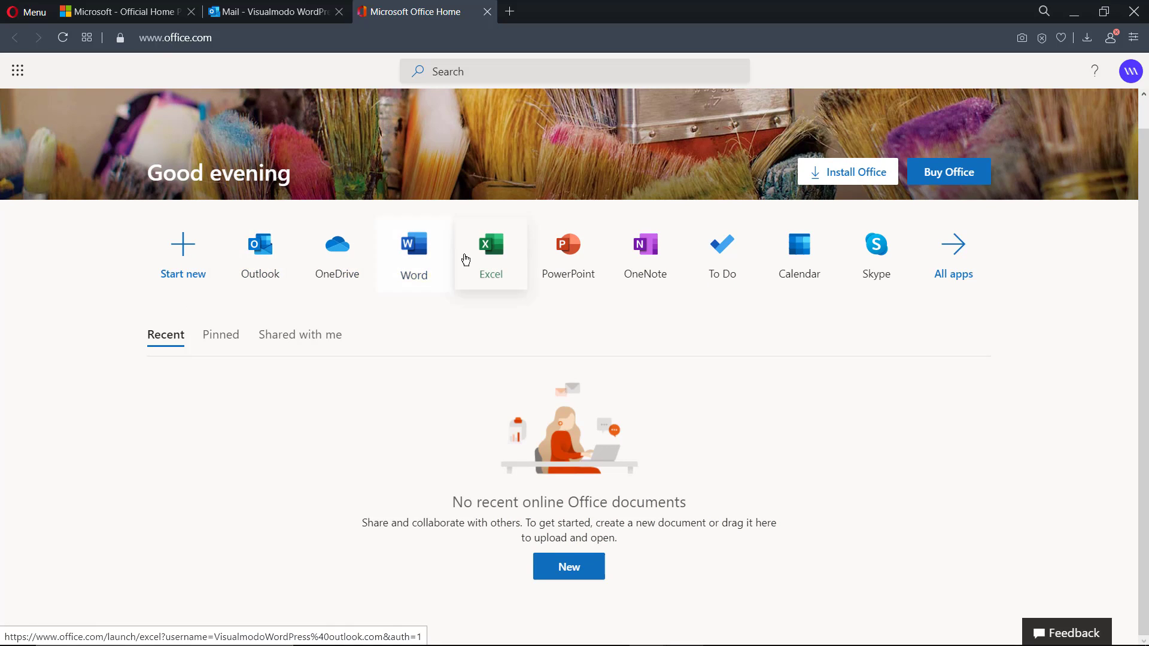
left_click(423, 262)
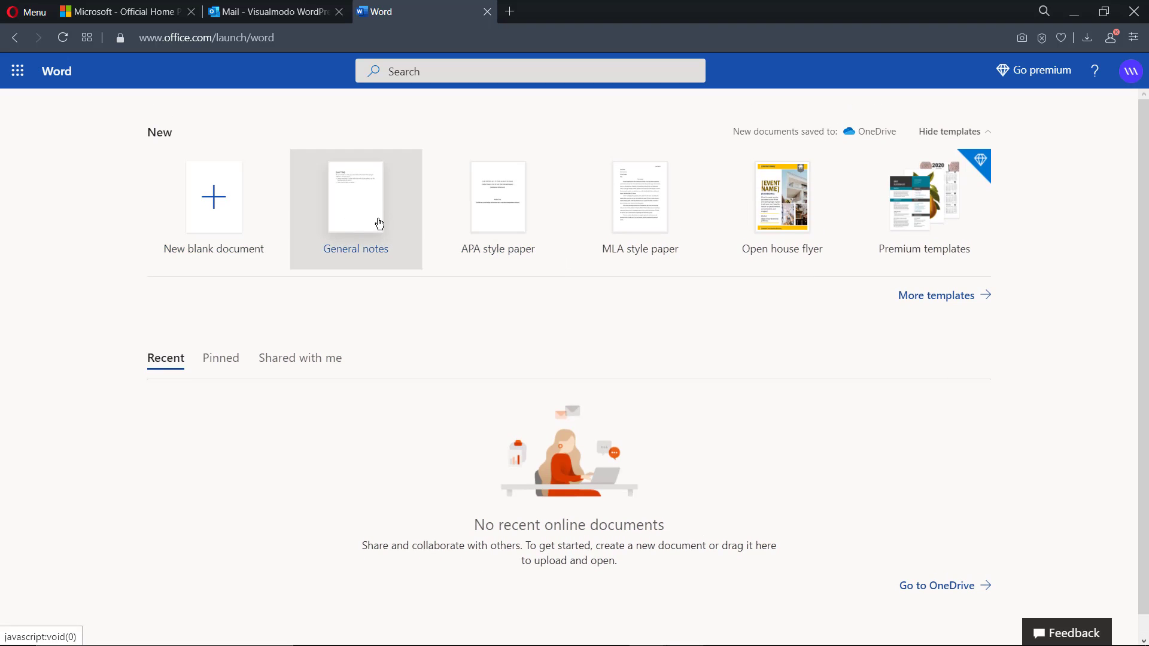
Create Document 1 from the General notes template, then return via Outlook to the Microsoft home page
left_click(378, 221)
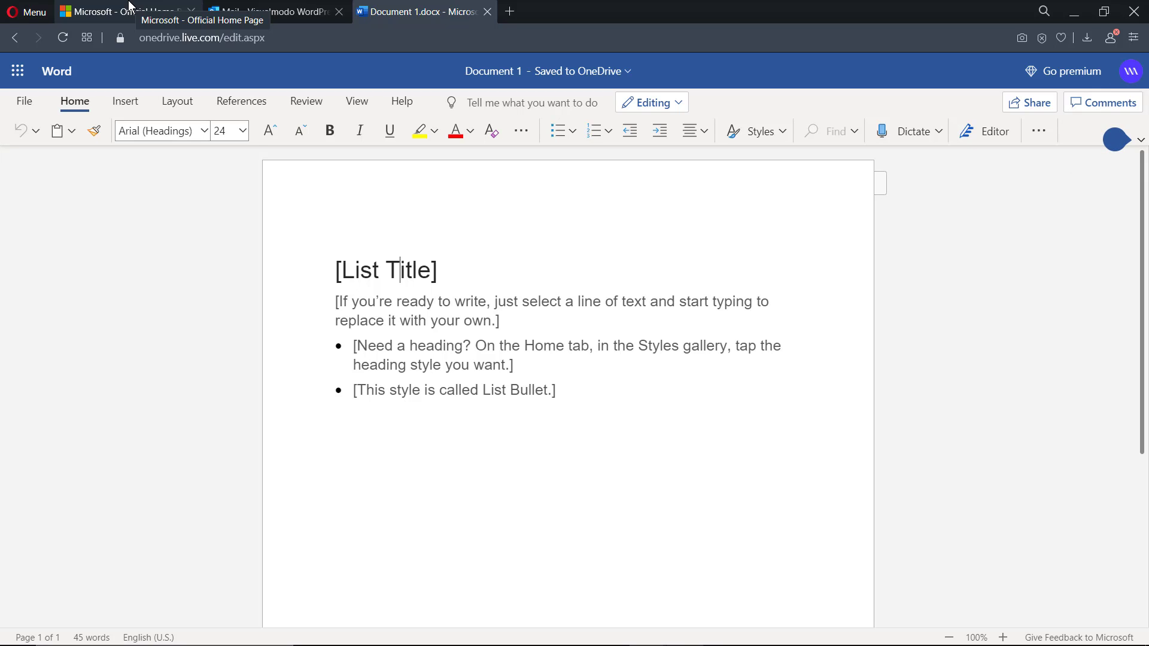
left_click(251, 8)
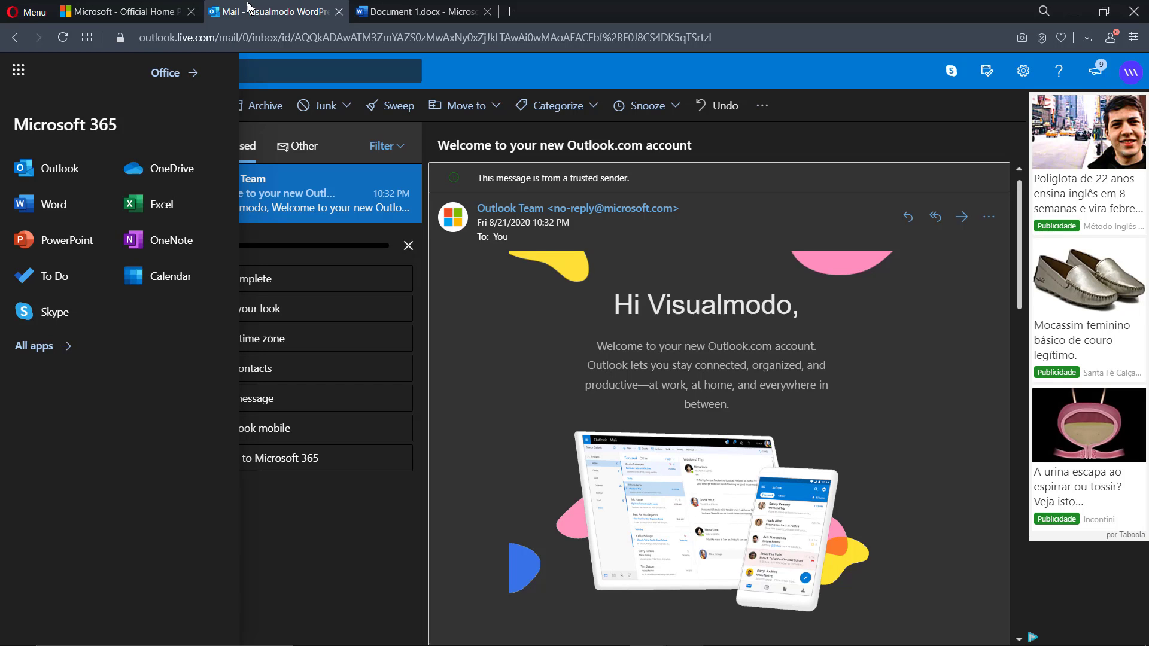
left_click(125, 11)
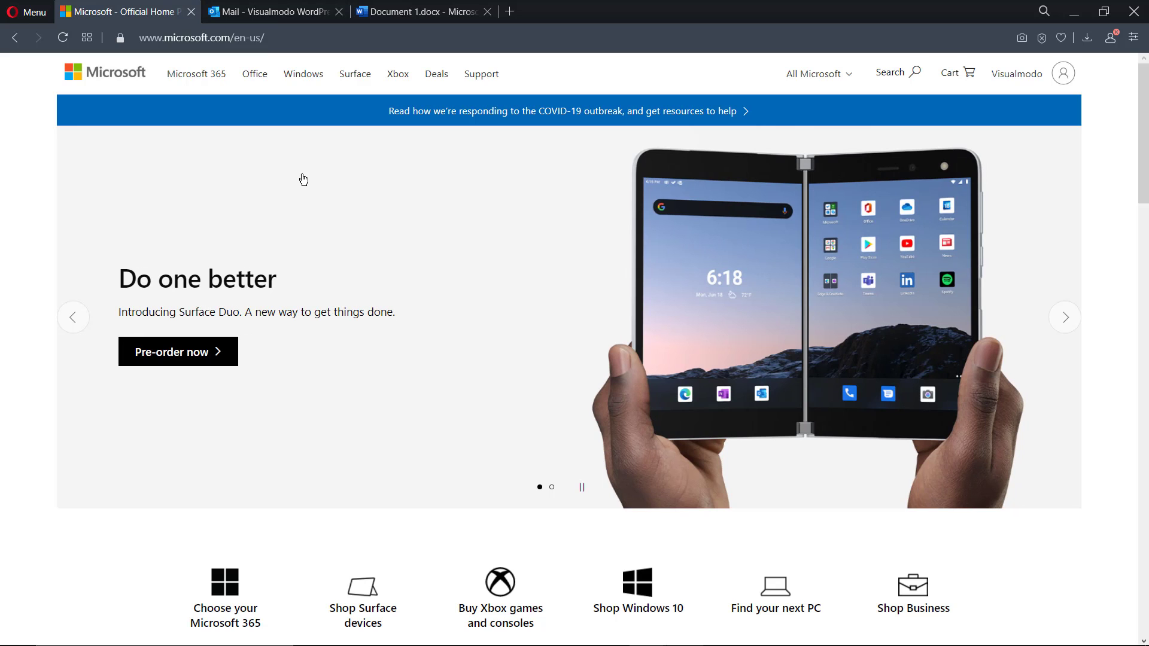